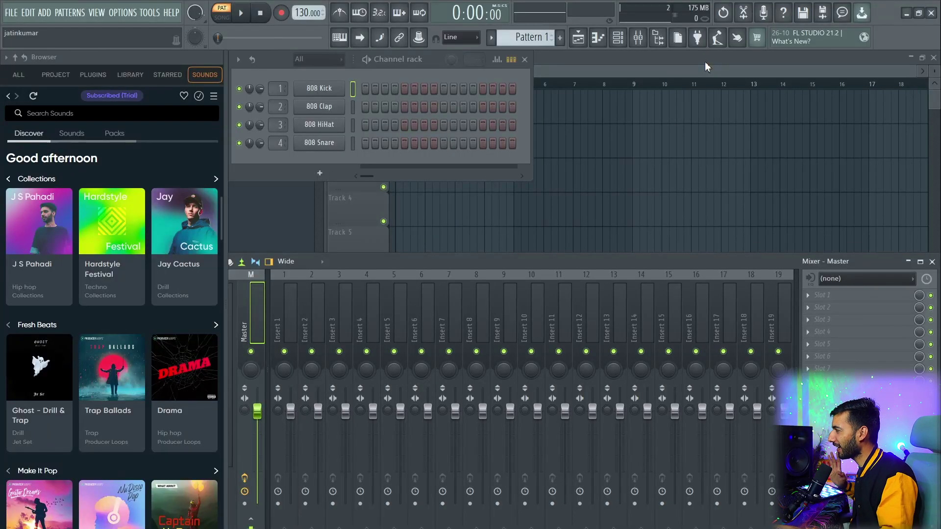
# - Program the 808 Kick on steps 1, 5, 9 and 13 and the 808 Clap on steps 5 and 13
pyautogui.click(366, 88)
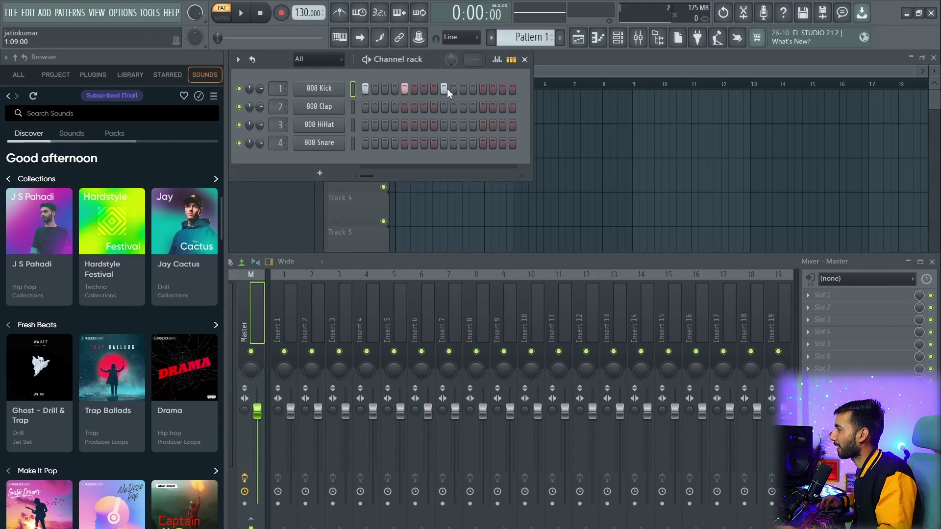
pyautogui.click(405, 107)
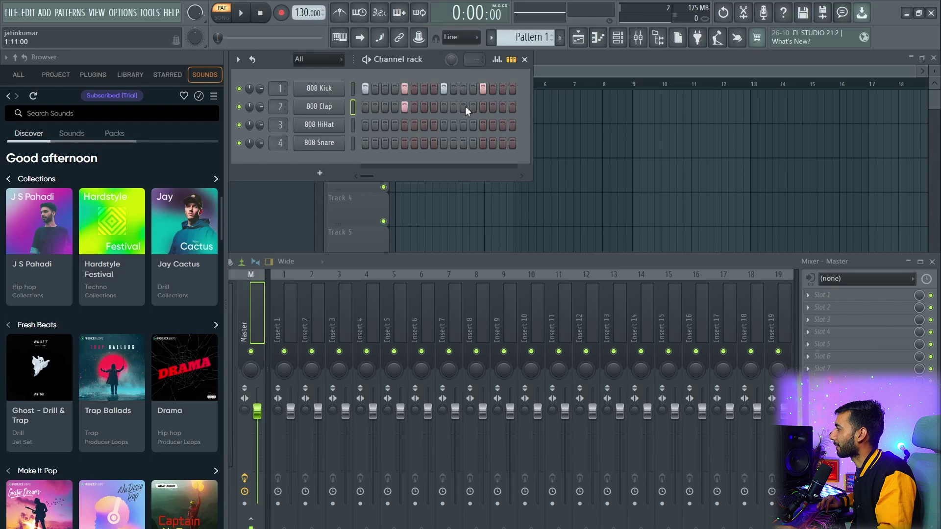
pyautogui.click(480, 108)
# - Fill the 808 HiHat channel on every 2 steps and play the drum pattern
pyautogui.rightClick(327, 126)
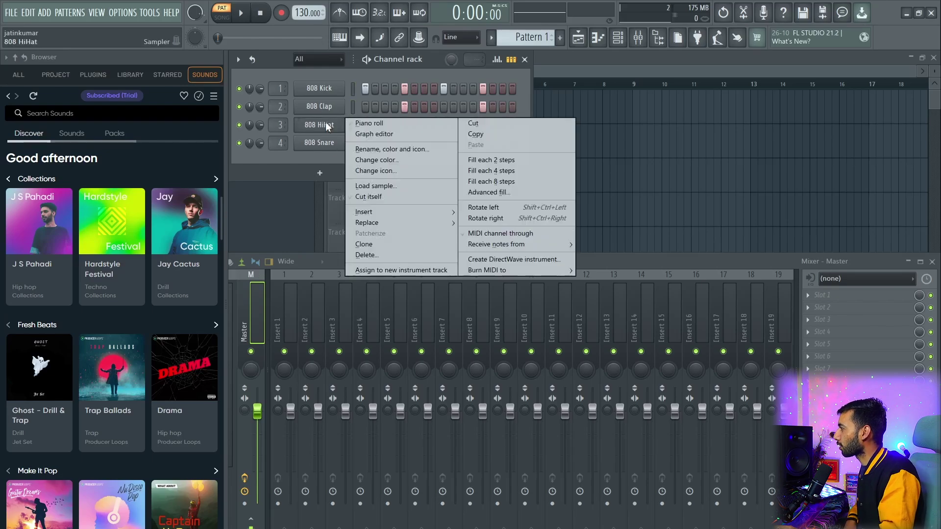
pyautogui.click(498, 160)
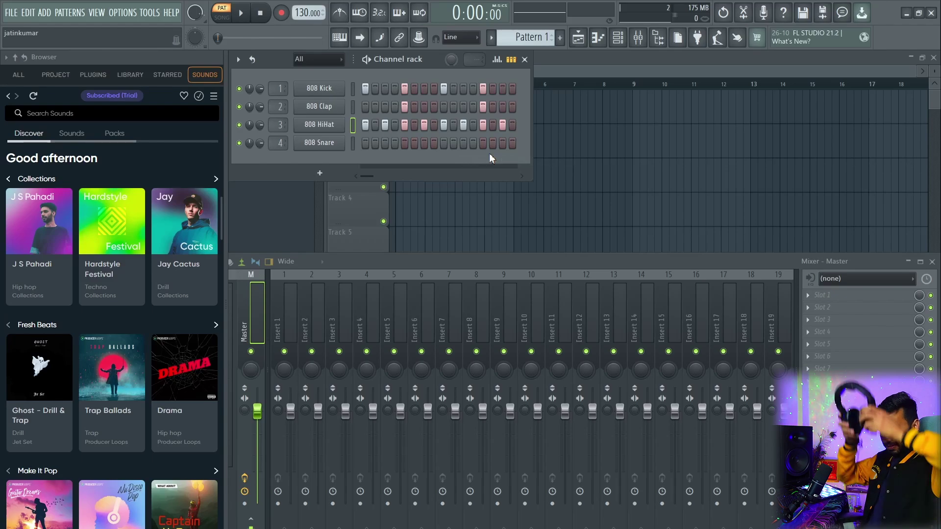
pyautogui.press('space')
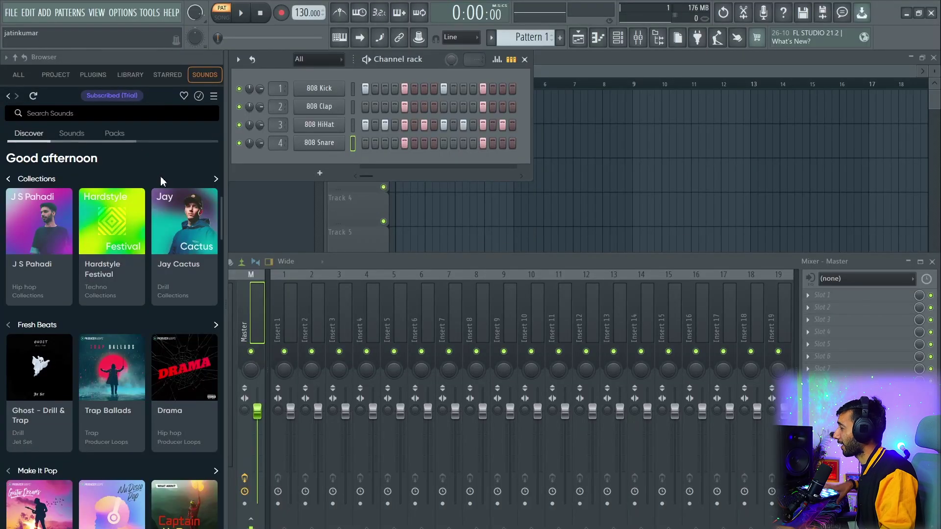
# - Browse the cloud sound packs in the Collections category and open the J S Pahadi pack
pyautogui.scroll(1, 131, 170)
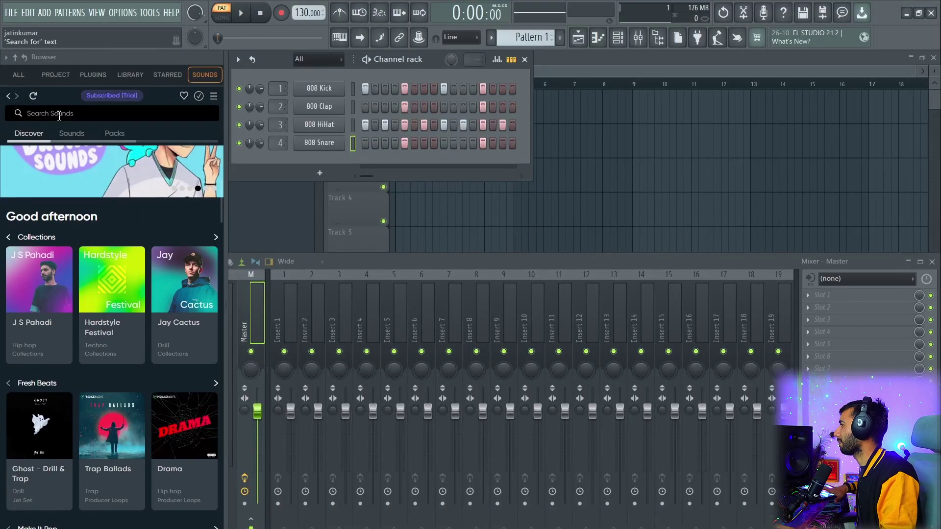
pyautogui.click(73, 131)
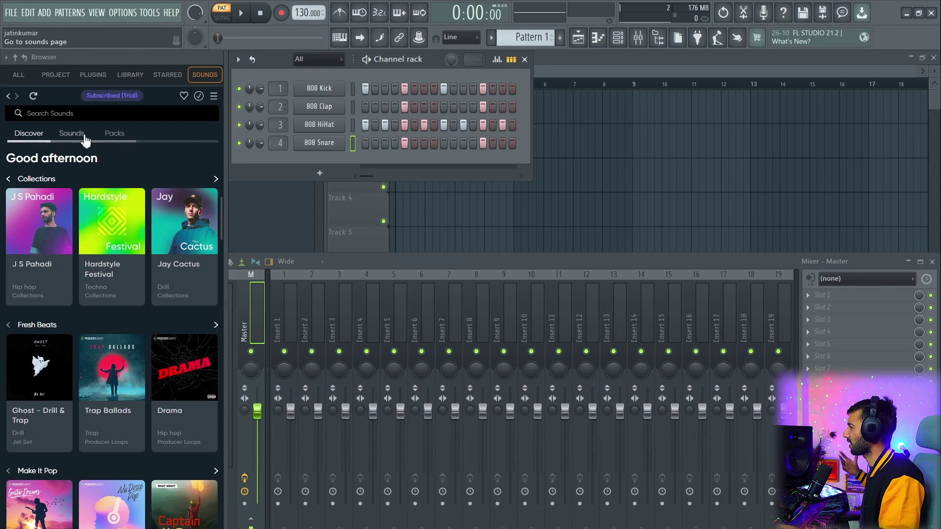
pyautogui.click(72, 134)
pyautogui.click(114, 133)
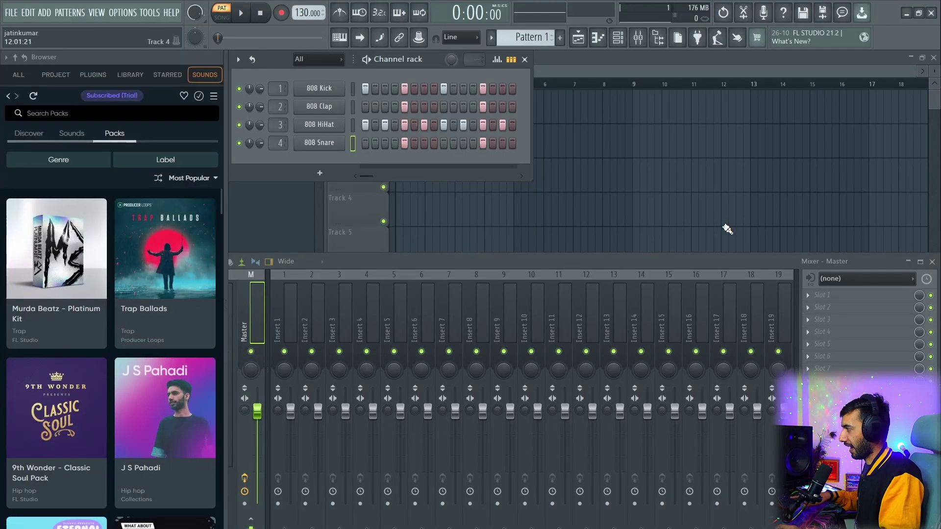
pyautogui.press('space')
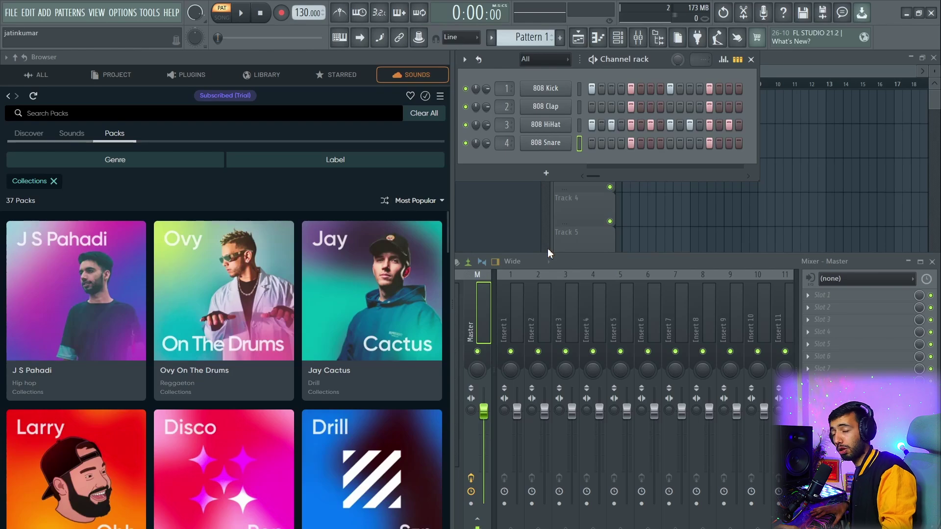
pyautogui.click(67, 273)
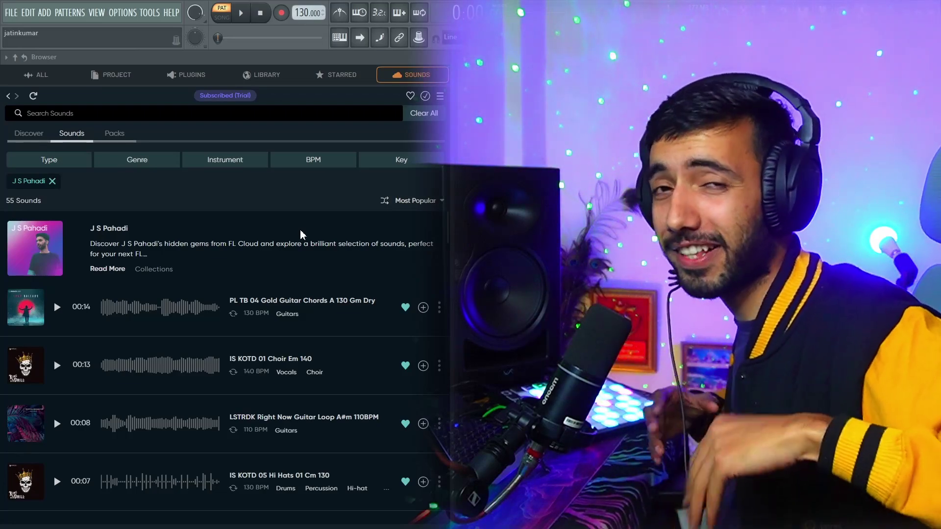
# - Preview the LSTRDK Right Now guitar loop, the JSBM Bugatti drum loop and the JS Flushie guitar loop
pyautogui.click(58, 424)
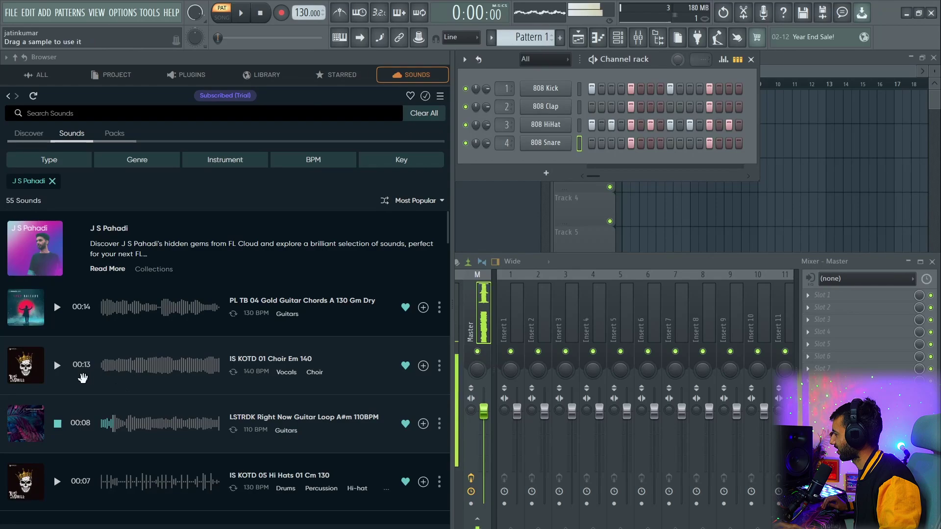
pyautogui.scroll(-3, 82, 378)
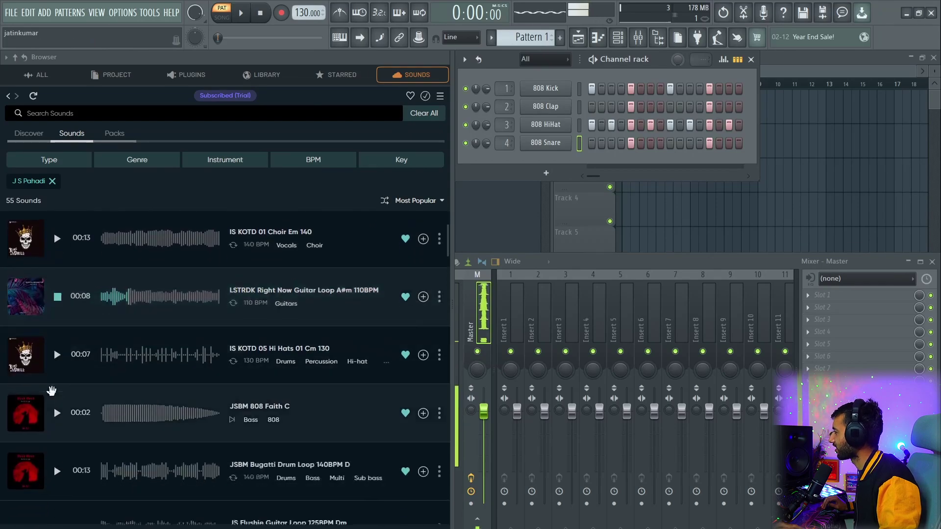
pyautogui.scroll(-1, 57, 378)
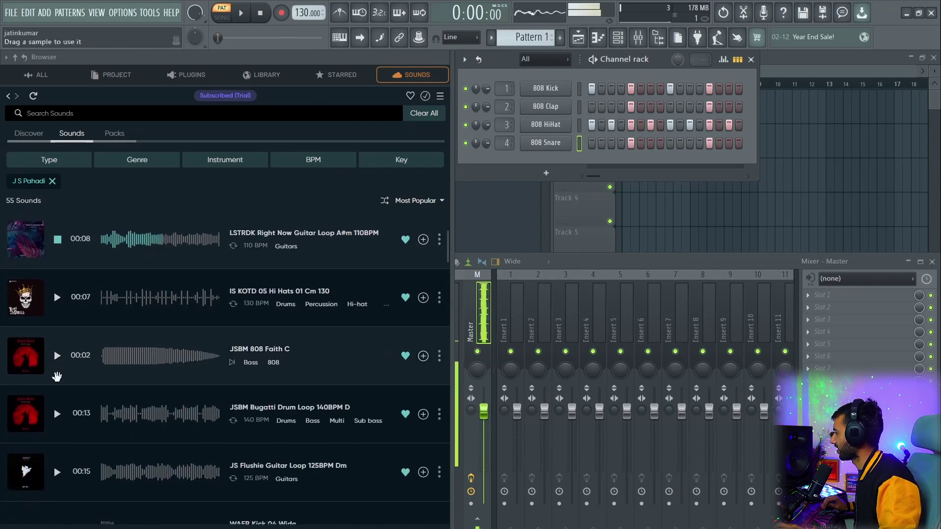
pyautogui.click(58, 411)
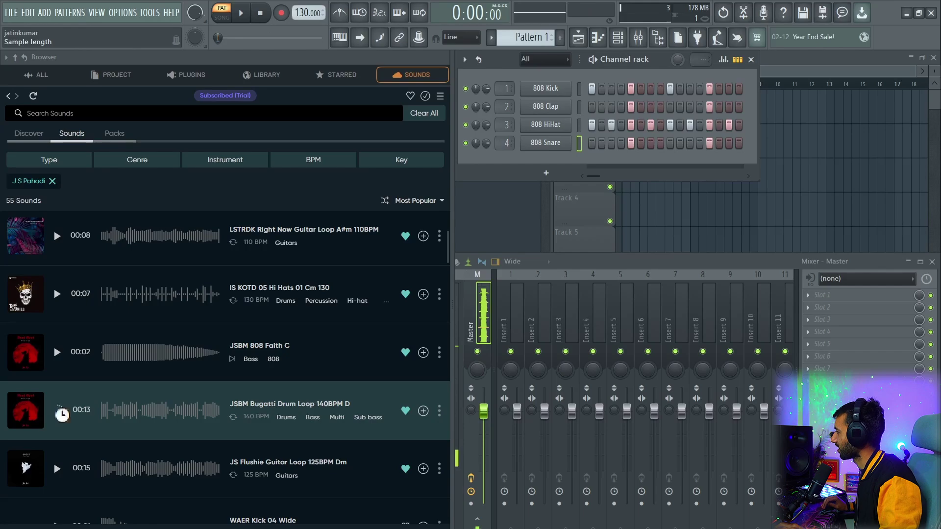
pyautogui.scroll(-2, 107, 390)
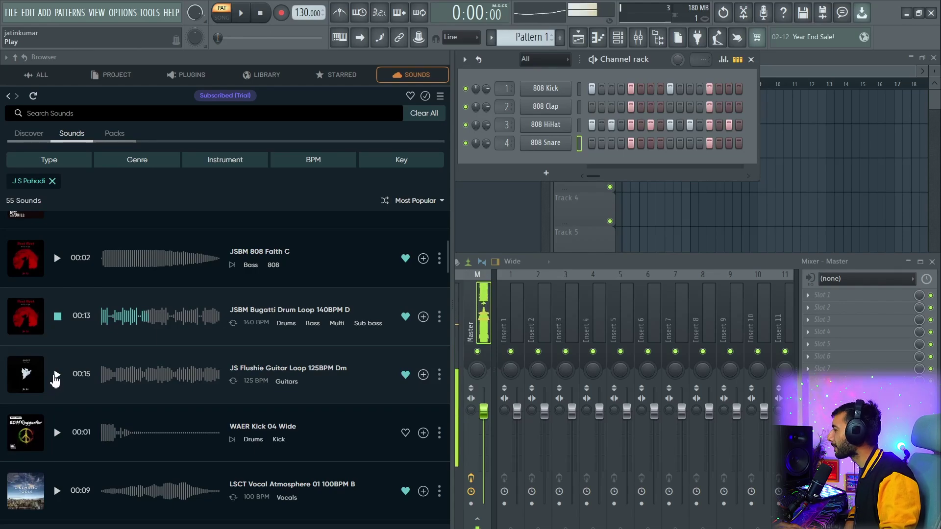
pyautogui.click(58, 376)
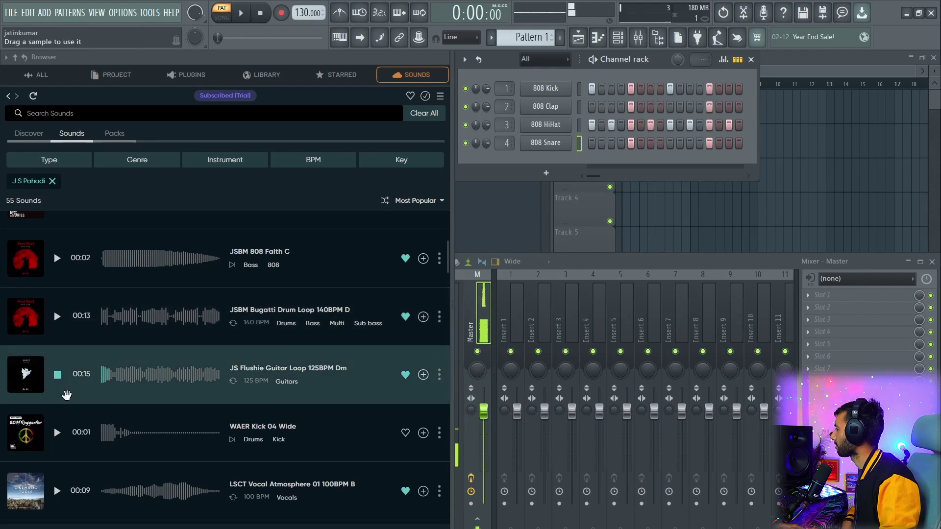
# - Preview more samples further down the pack, including LSCT Vocal Atmosphere 01 and PL GND 04 Gold Digger 132 Riser
pyautogui.scroll(-1, 66, 396)
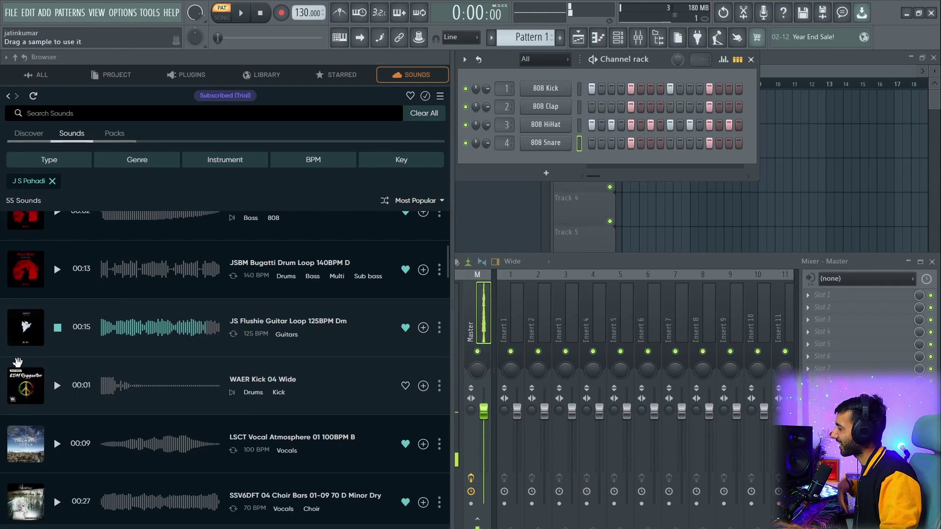
pyautogui.click(57, 443)
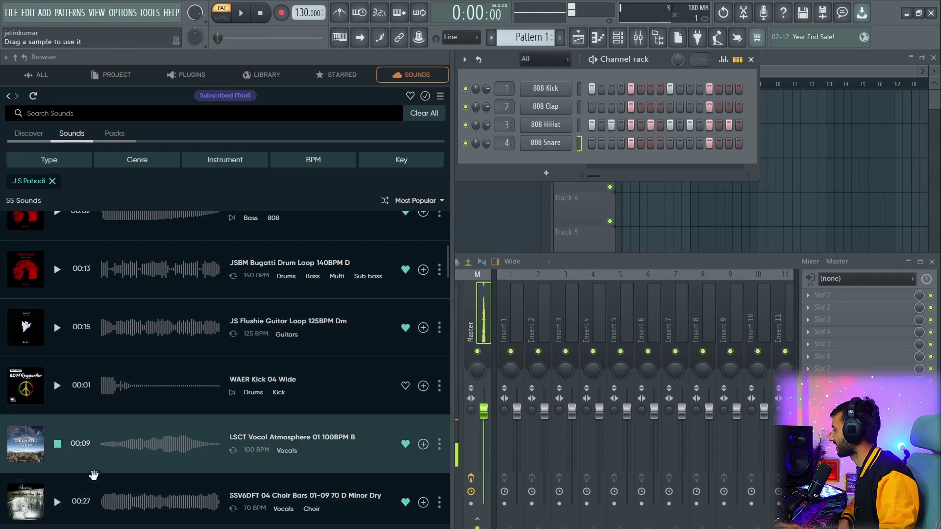
pyautogui.scroll(-1, 167, 455)
pyautogui.scroll(-1, 80, 431)
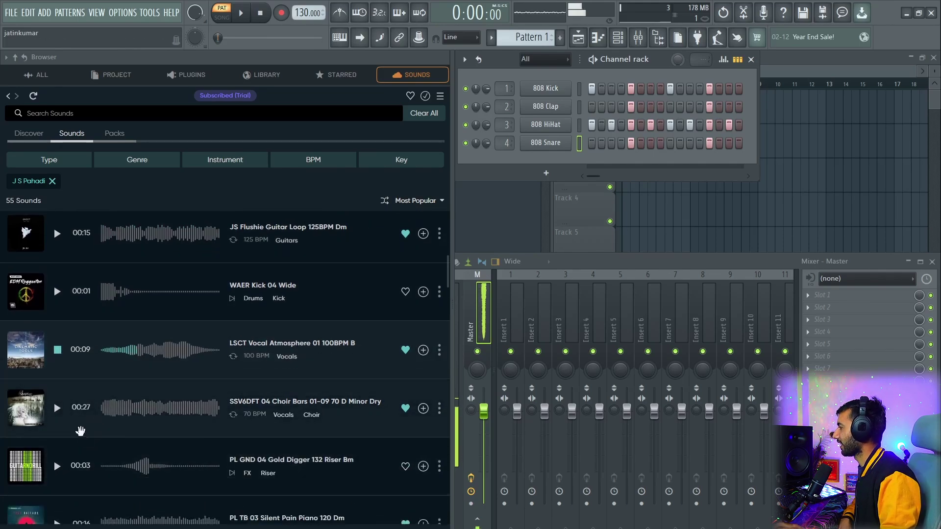
pyautogui.click(57, 466)
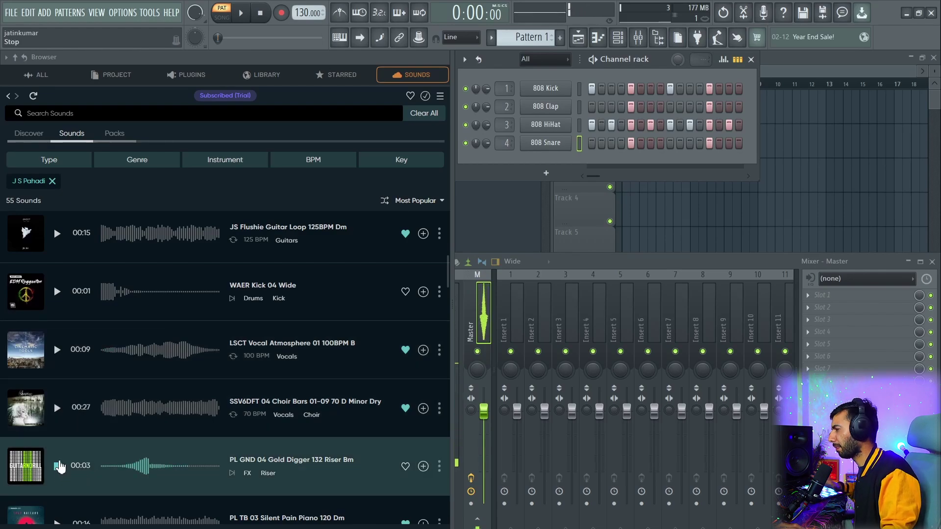
pyautogui.scroll(-4, 65, 467)
pyautogui.click(57, 337)
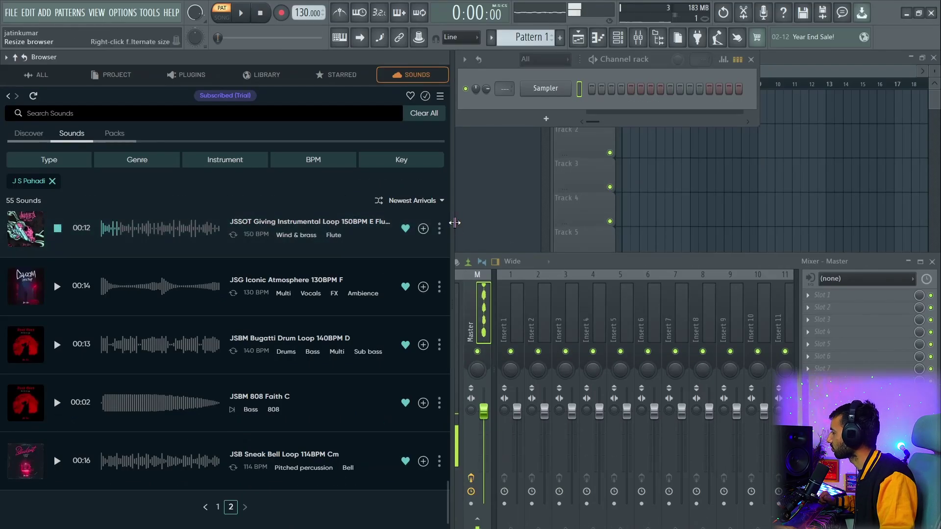
# - Narrow the browser, place the JSSOT Giving Instrumental Loop 150BPM flute sample at bar 1 of Track 3 and play it back
pyautogui.moveTo(451, 223); pyautogui.dragTo(209, 250)
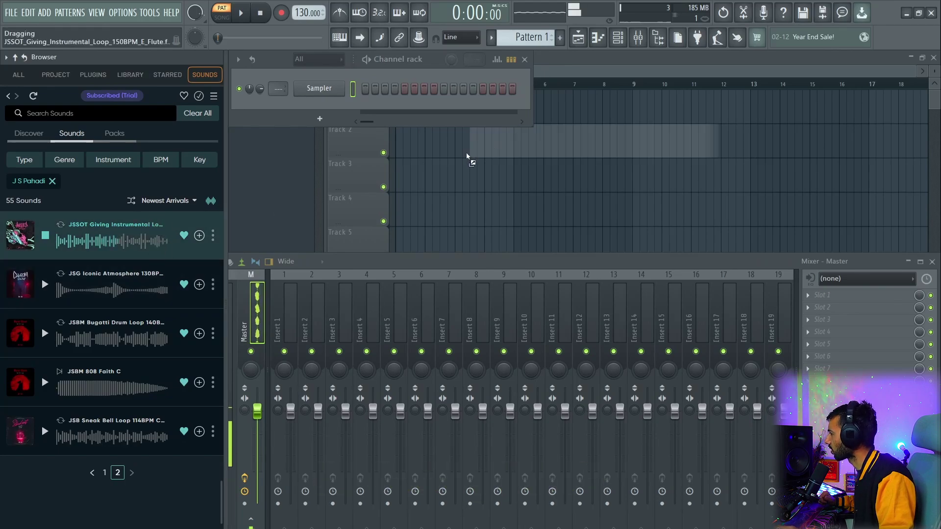
pyautogui.moveTo(441, 177)
pyautogui.mouseDown()
pyautogui.moveTo(395, 176)
pyautogui.moveTo(445, 176)
pyautogui.moveTo(440, 184)
pyautogui.mouseUp()
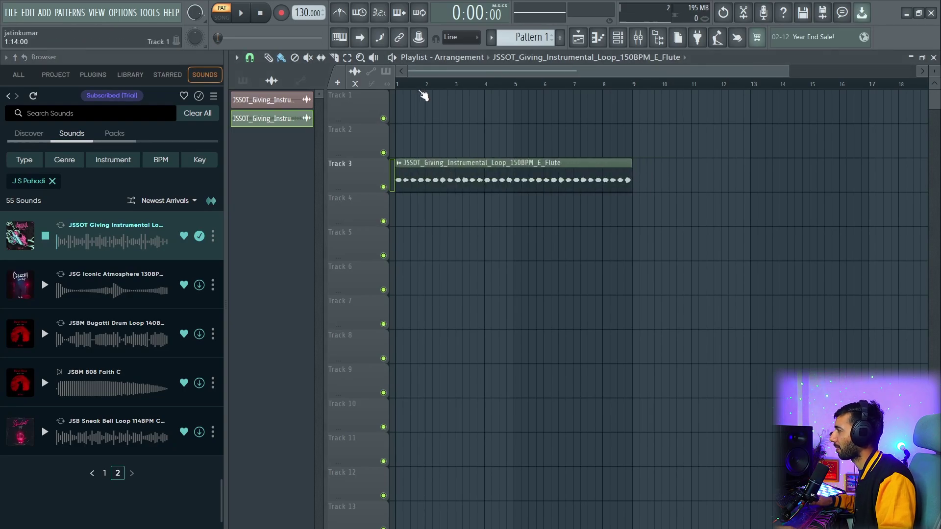
pyautogui.press('space')
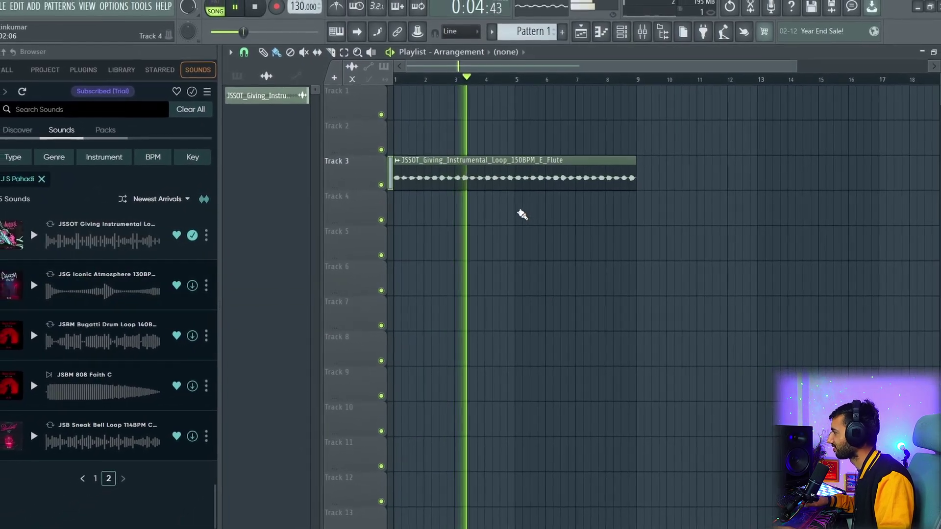
pyautogui.press('space')
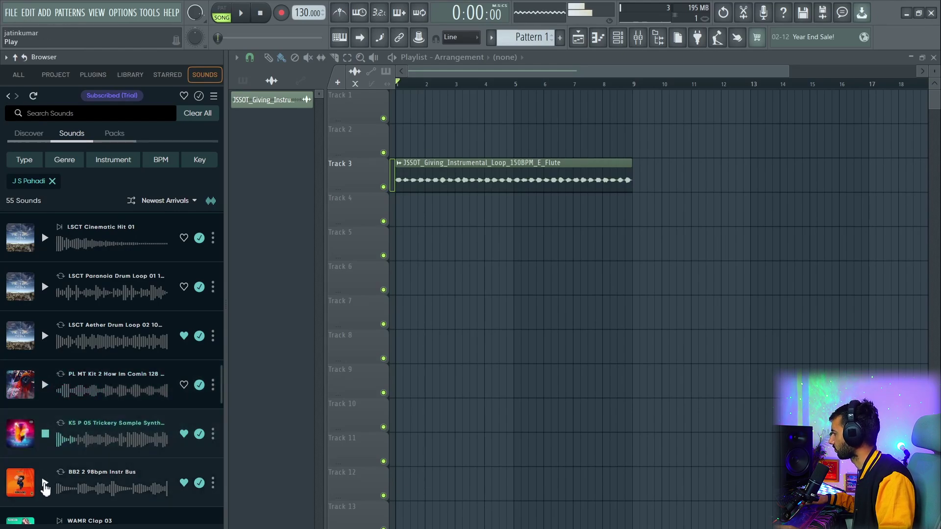
# - Preview the BB2 2 98bpm Instr Bus sample and place it at bar 1 of Track 5 below the flute loop
pyautogui.click(44, 484)
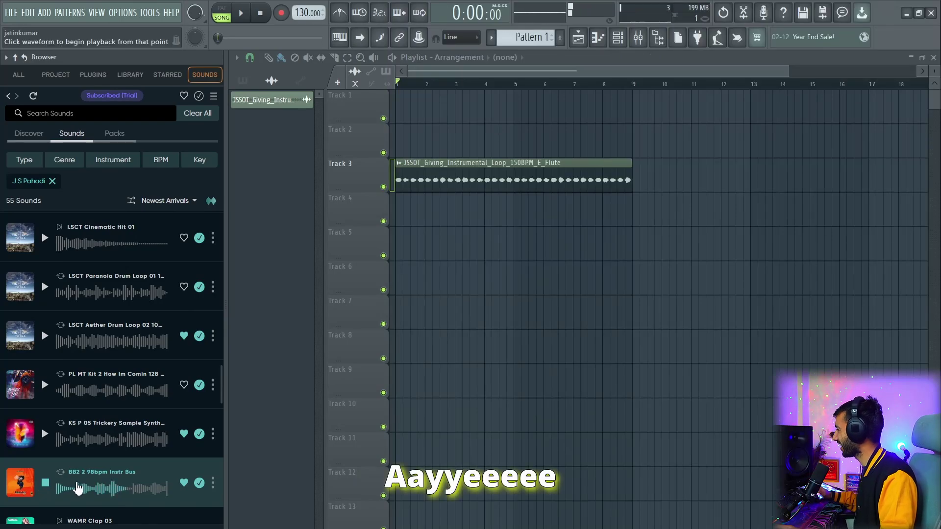
pyautogui.click(54, 467)
pyautogui.moveTo(362, 395); pyautogui.dragTo(426, 235)
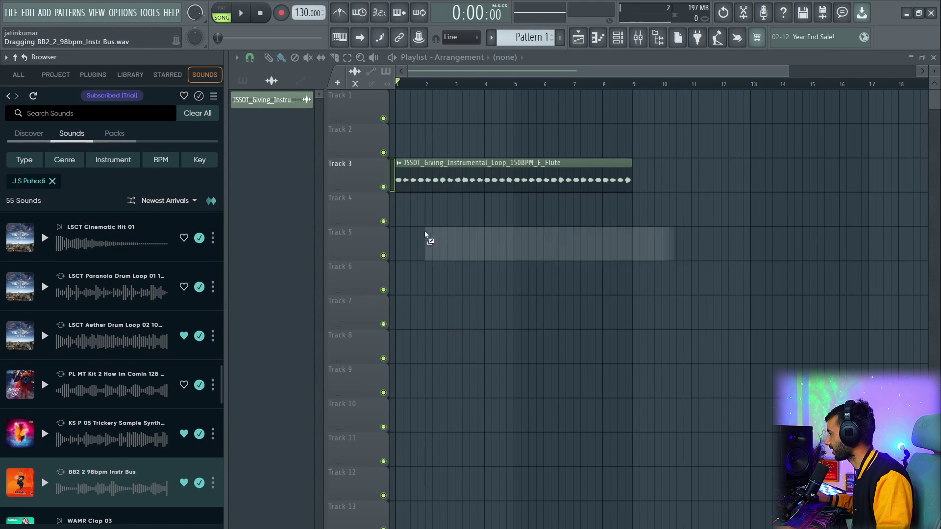
pyautogui.press('space')
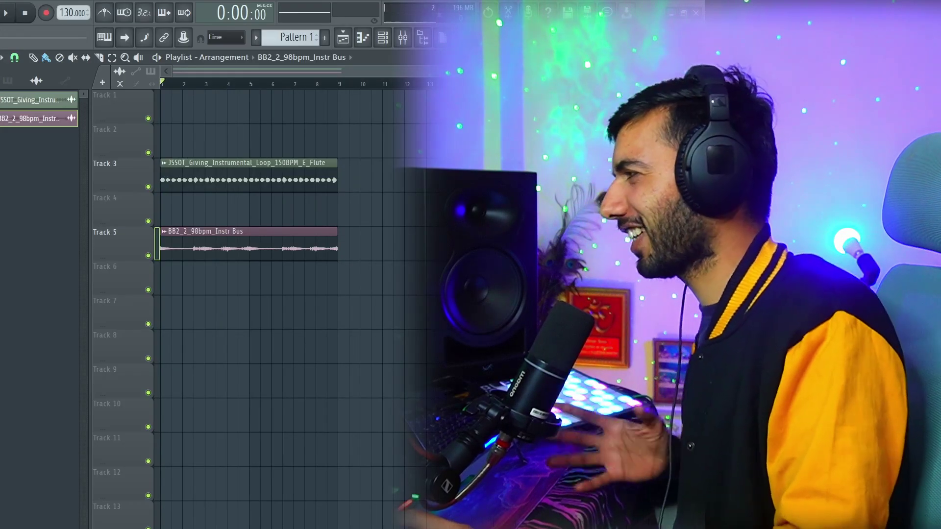
# - Name mixer inserts 1 to 4 "M" together and give them the pink color
pyautogui.doubleClick(294, 172)
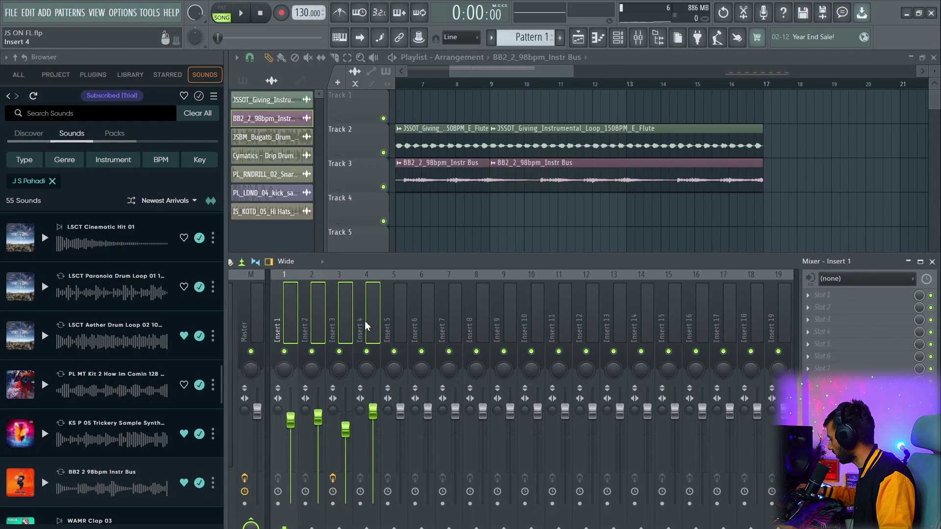
pyautogui.press('F2')
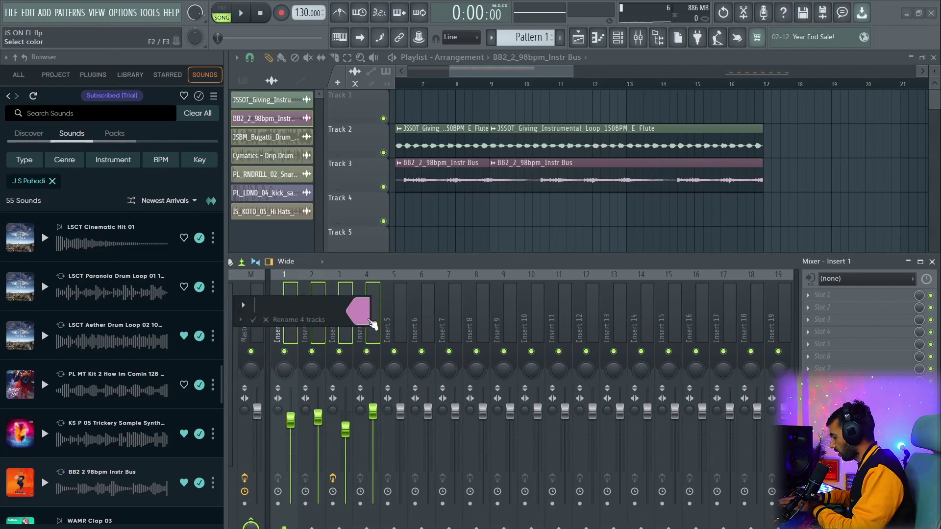
pyautogui.press('capslock')
pyautogui.write('M')
pyautogui.press('Return')
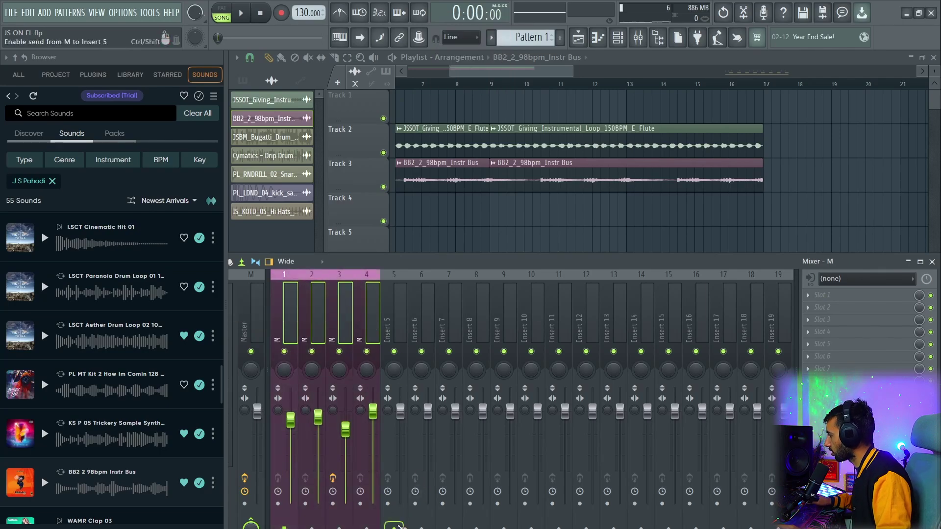
# - Route the four M mixer tracks to Insert 5 only and rename that insert "M B"
pyautogui.rightClick(398, 526)
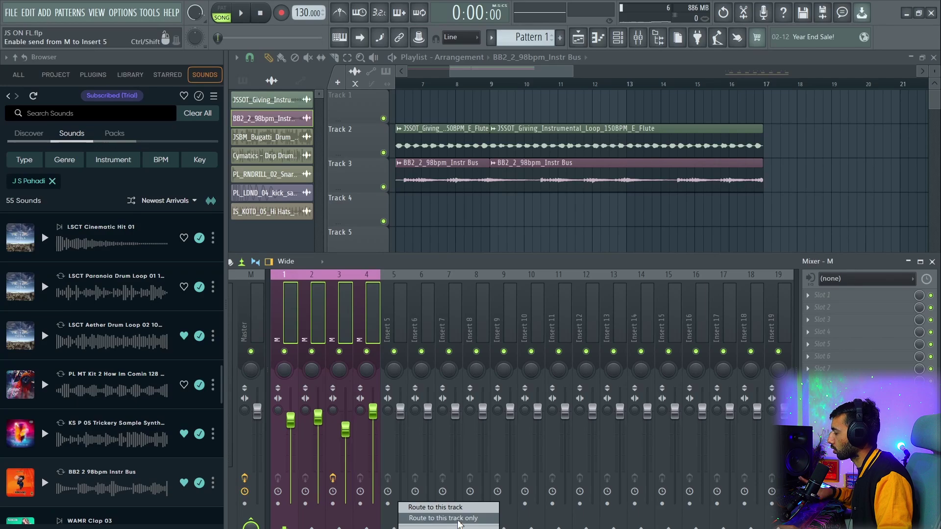
pyautogui.click(458, 520)
pyautogui.click(388, 335)
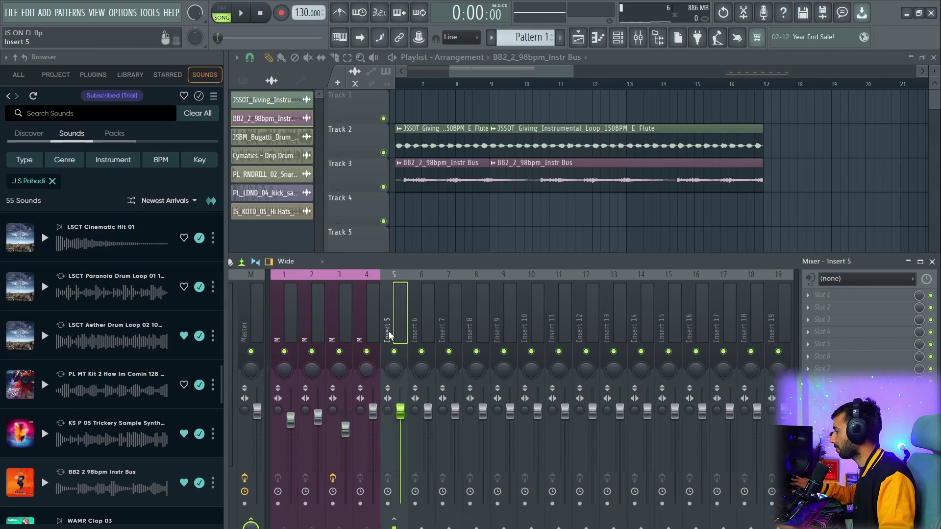
pyautogui.doubleClick(389, 336)
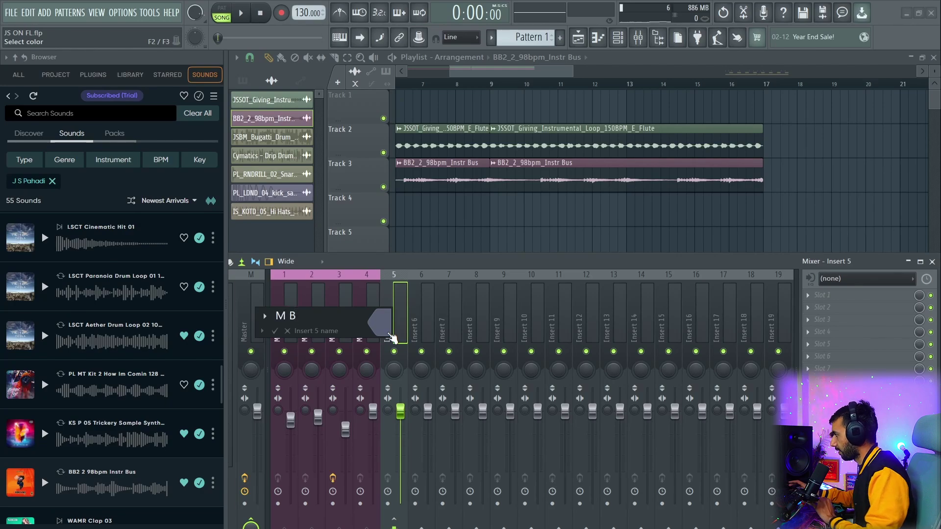
pyautogui.press('Return')
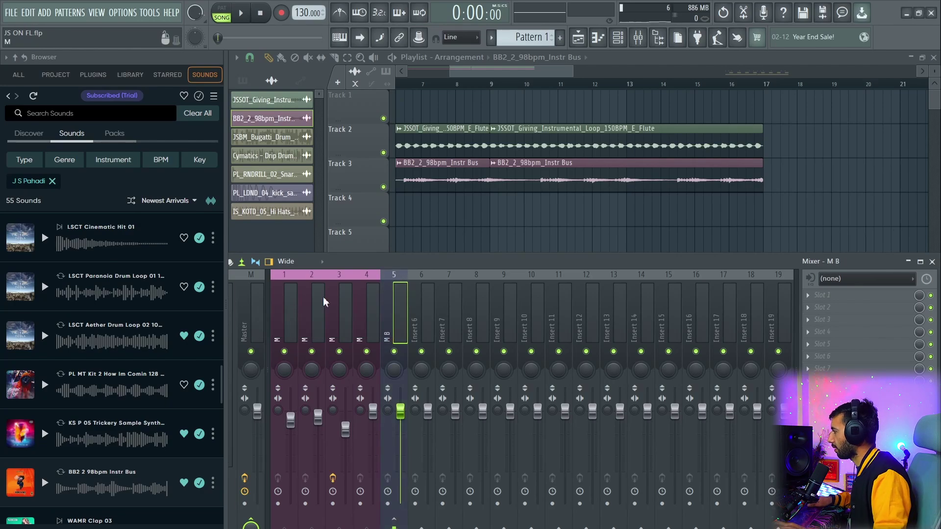
# - Play the loops briefly and check the routing of the M mixer tracks into the M B bus
pyautogui.click(288, 318)
pyautogui.press('space')
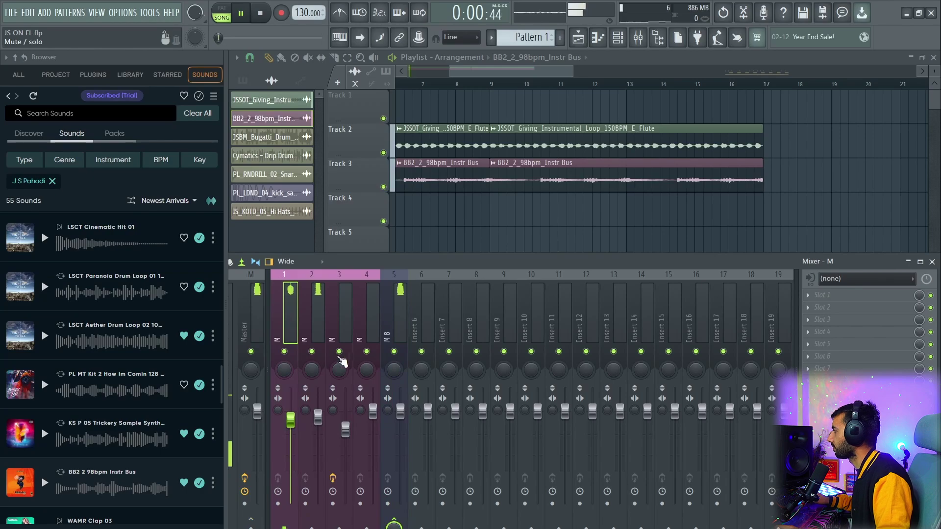
pyautogui.press('space')
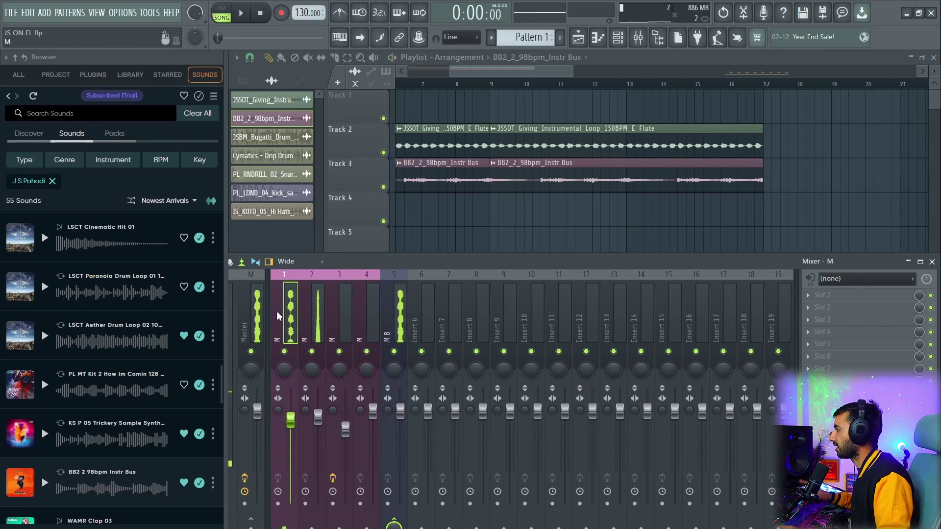
pyautogui.click(348, 314)
pyautogui.click(372, 314)
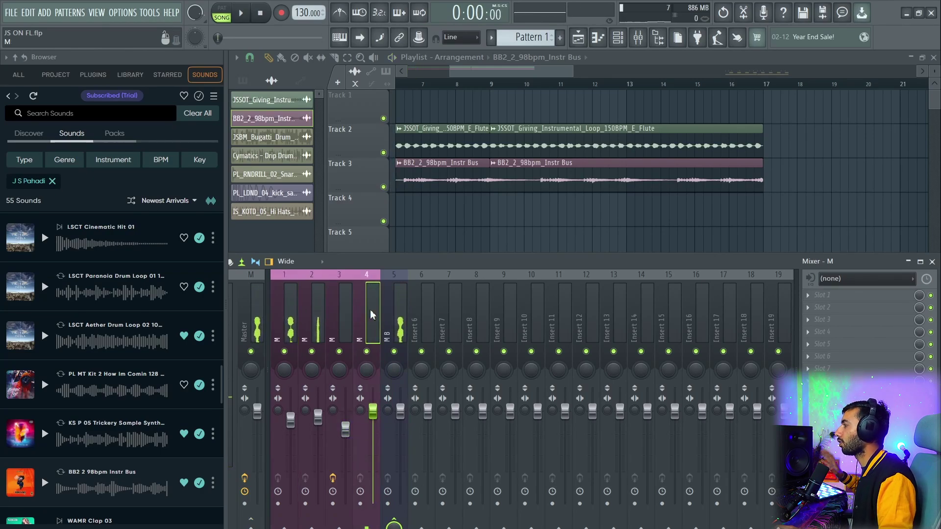
pyautogui.click(397, 315)
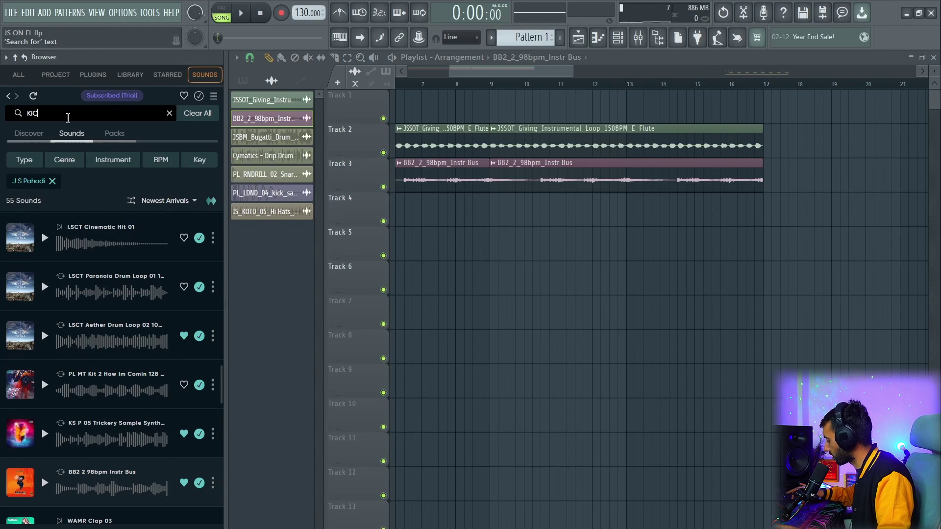
# - Search the J S Pahadi sounds for KICK, preview the results and place PL LDND 04 kick sample at bar 9 of Track 5
pyautogui.write('K')
pyautogui.click(45, 289)
pyautogui.click(45, 240)
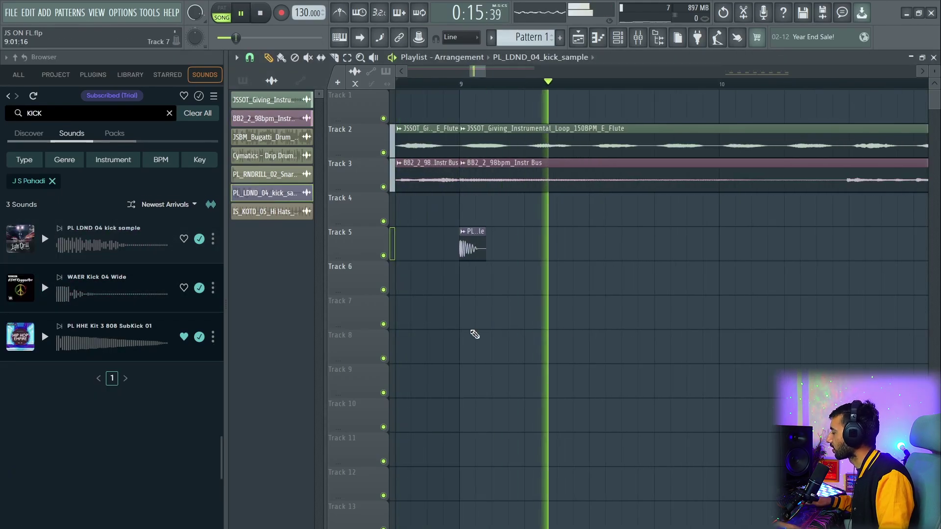
pyautogui.press('space')
# - Raise the boost in the kick sample's precomputed effects and play the result
pyautogui.doubleClick(475, 243)
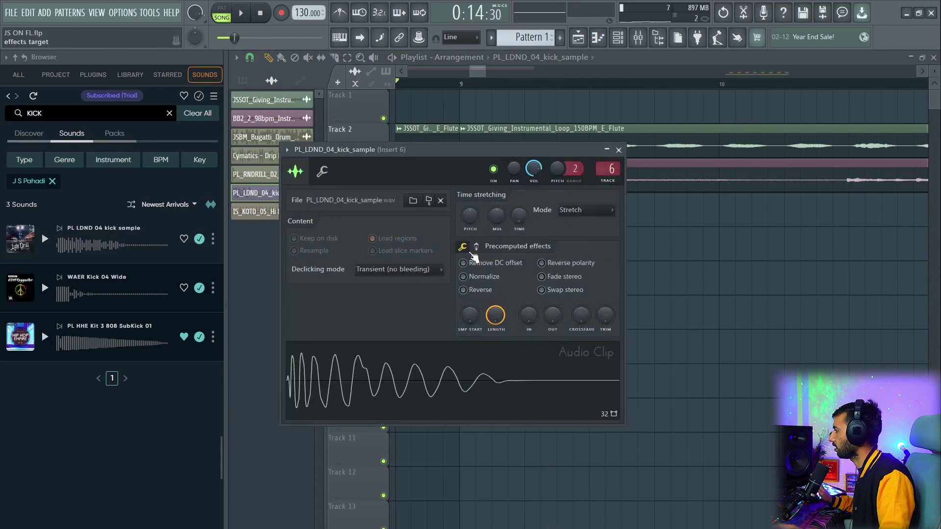
pyautogui.click(476, 246)
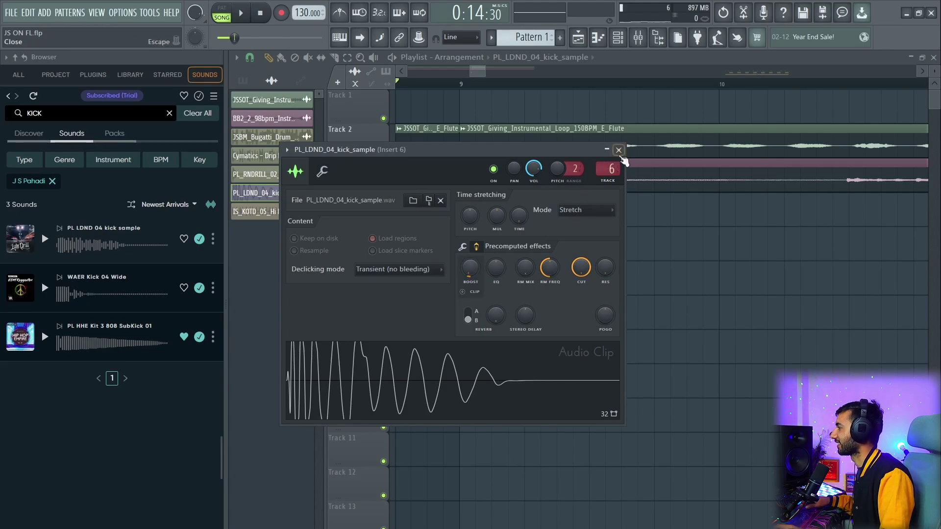
pyautogui.click(618, 150)
pyautogui.press('space')
pyautogui.press('space')
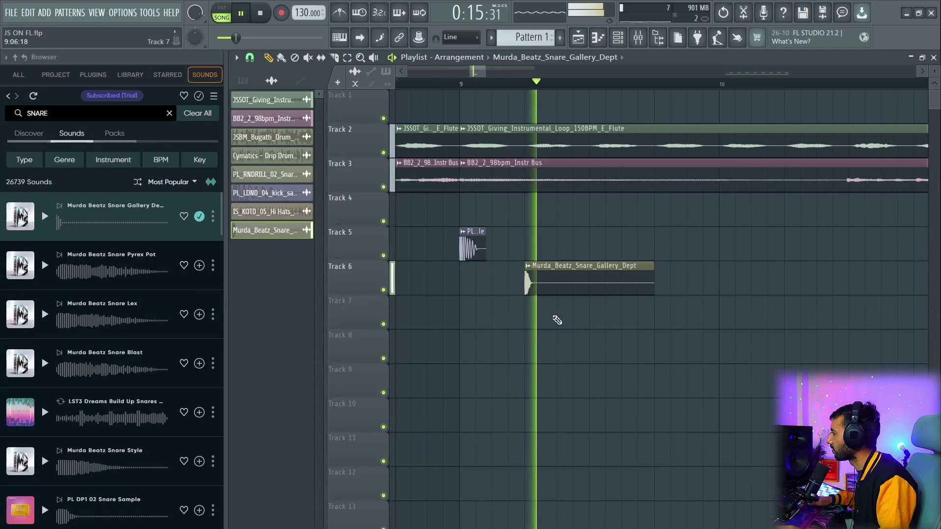
# - Move the Murda Beatz Snare Gallery Dept clip on Track 6 to the middle of bar 9
pyautogui.press('space')
pyautogui.moveTo(563, 280); pyautogui.dragTo(635, 285)
pyautogui.press('space')
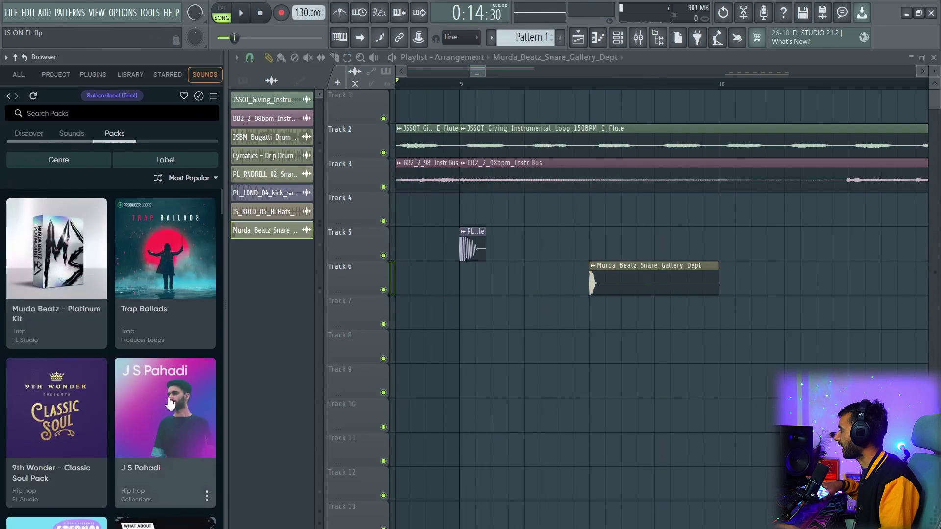
# - Search the J S Pahadi pack for HI HATS, preview IS KOTD 05 Hi Hats 01 and place it at bar 9 below the snare
pyautogui.click(167, 400)
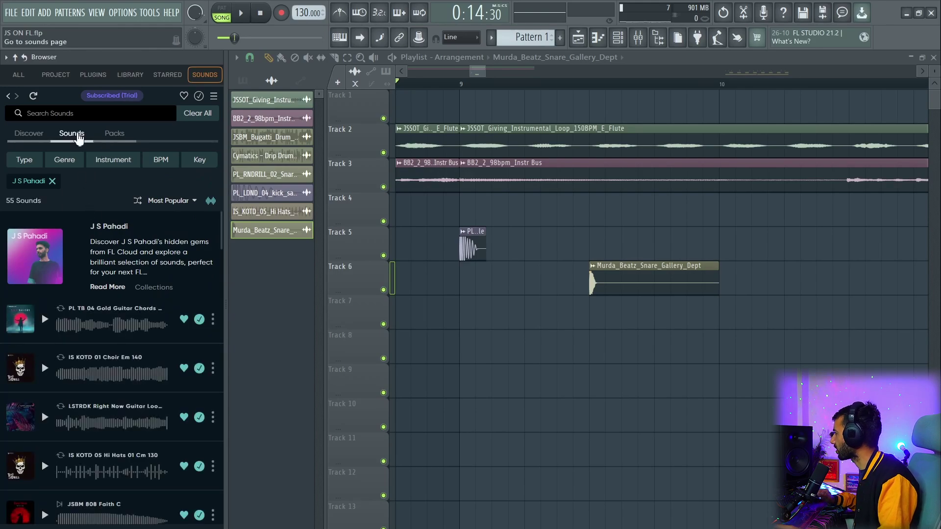
pyautogui.click(82, 113)
pyautogui.write('HI HATS')
pyautogui.press('Return')
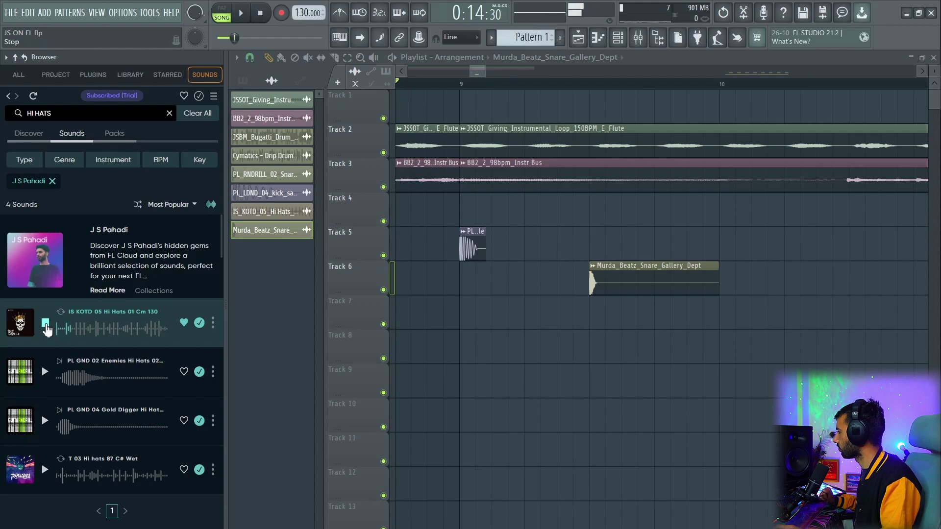
pyautogui.click(46, 325)
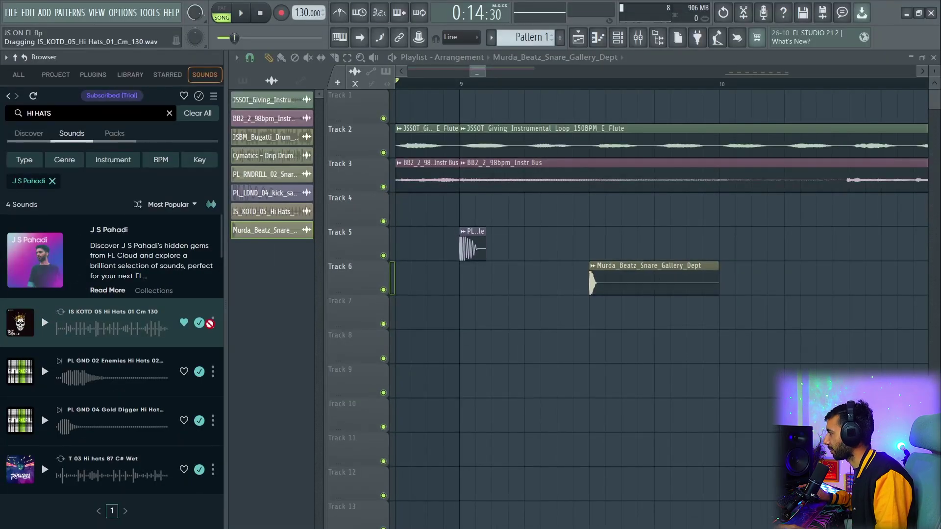
pyautogui.moveTo(210, 324); pyautogui.dragTo(471, 322)
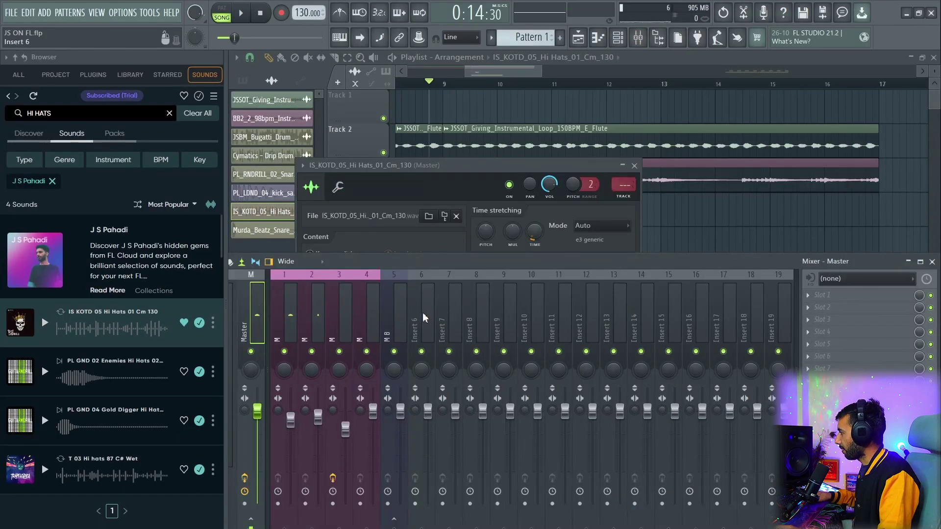
# - Select mixer inserts 6 to 8 together for the drum sounds
pyautogui.click(424, 321)
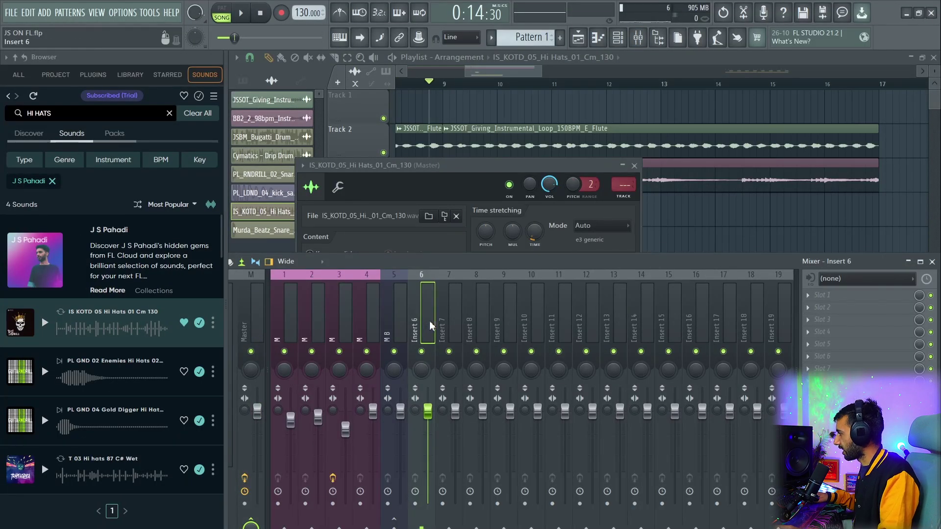
pyautogui.moveTo(430, 326); pyautogui.dragTo(495, 332)
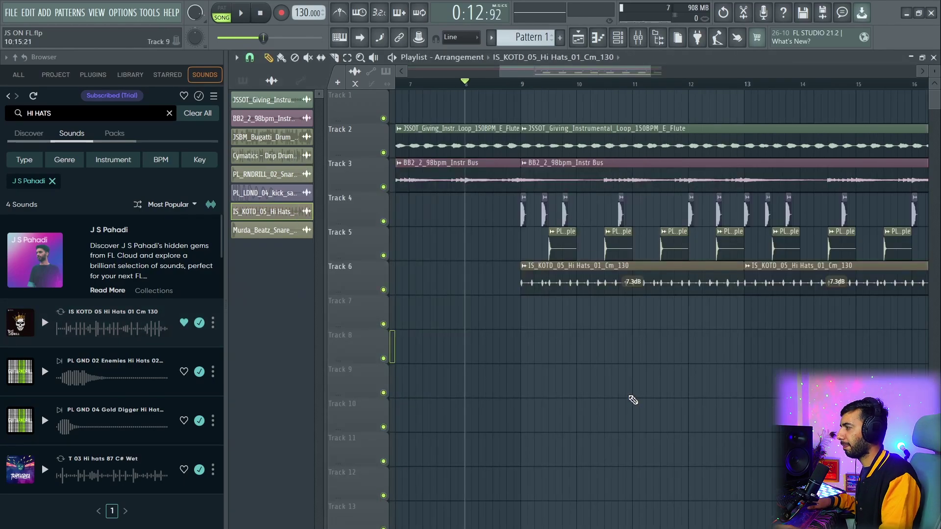
# - Play the arrangement from bar 8 to review the kick, snare and hi-hat clips with the melody loops
pyautogui.press('space')
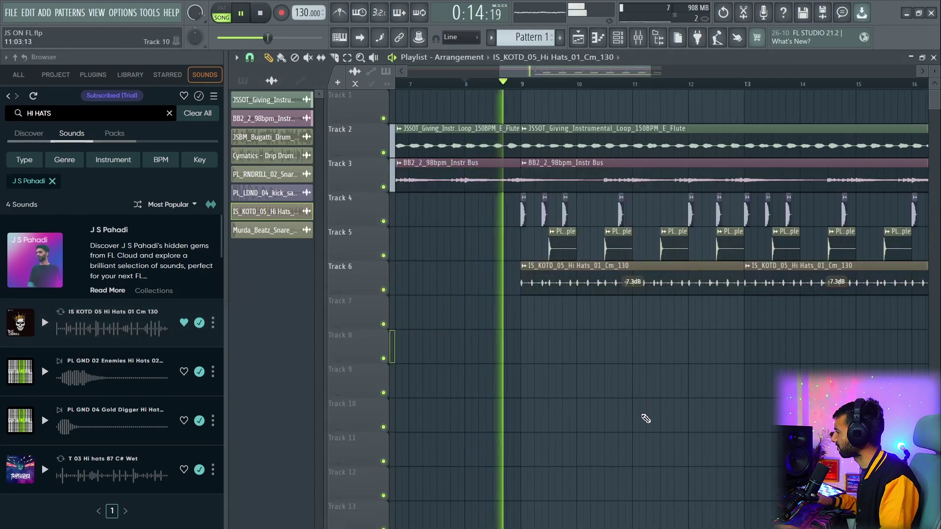
pyautogui.scroll(-3, 470, 411)
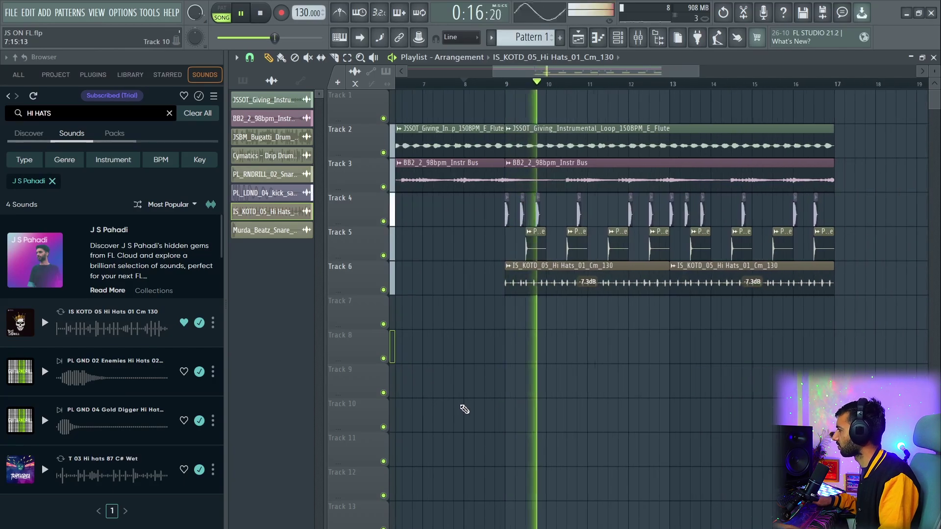
pyautogui.scroll(3, 544, 373)
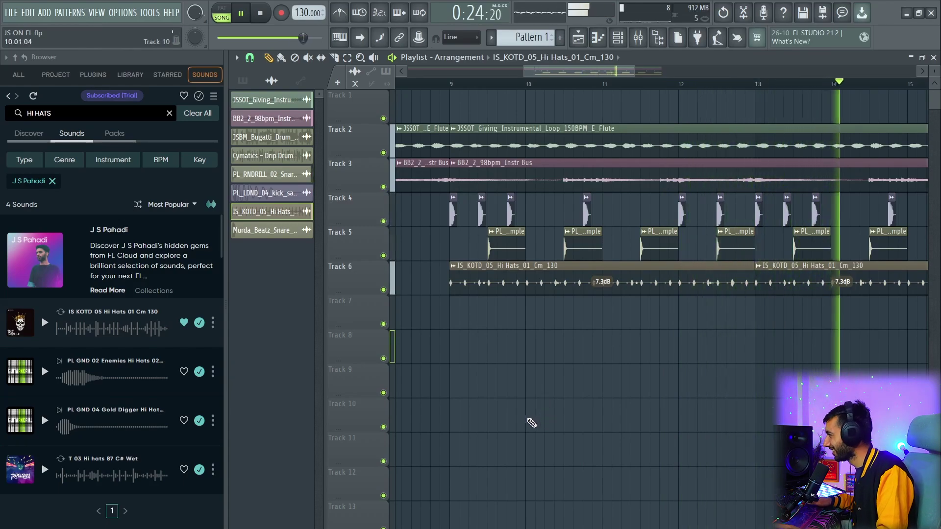
pyautogui.scroll(-3, 494, 429)
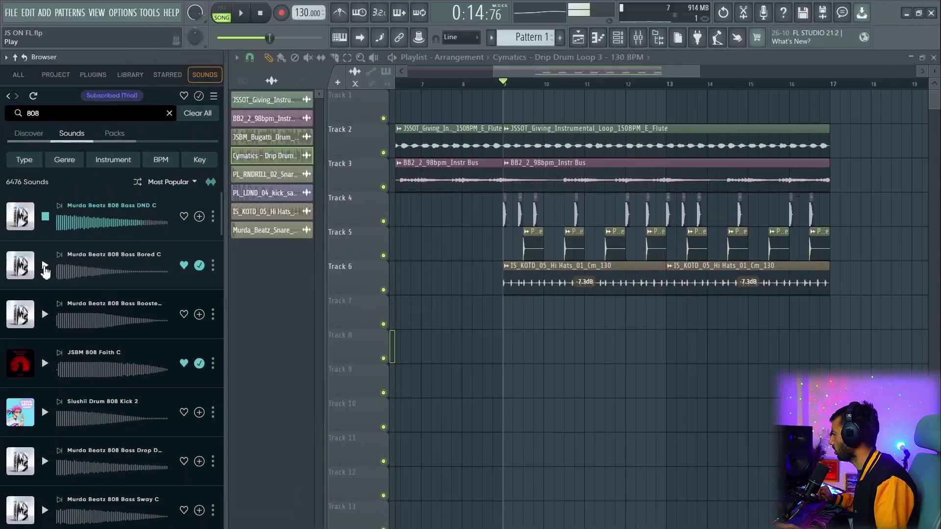
# - Preview the Murda Beatz 808 Bass samples and load 808 Bass Bored C as a new sampler channel
pyautogui.click(44, 269)
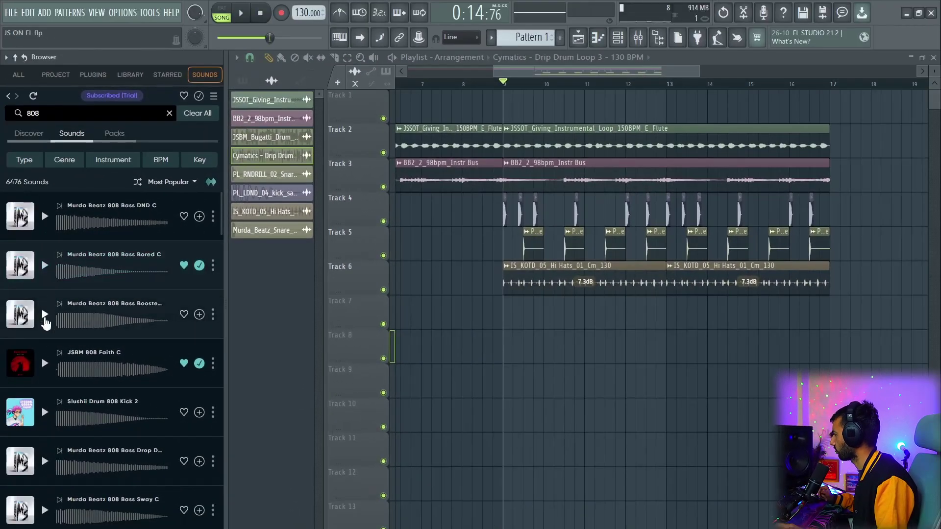
pyautogui.click(45, 315)
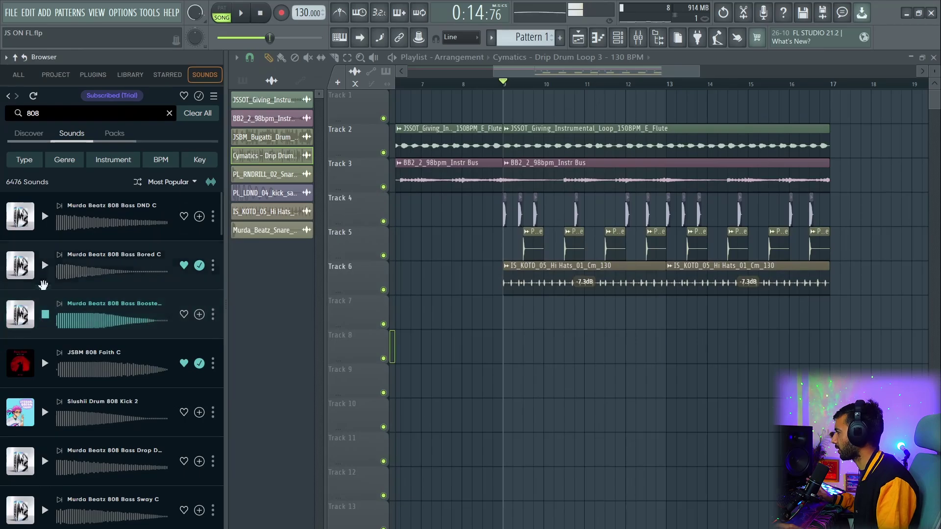
pyautogui.click(28, 262)
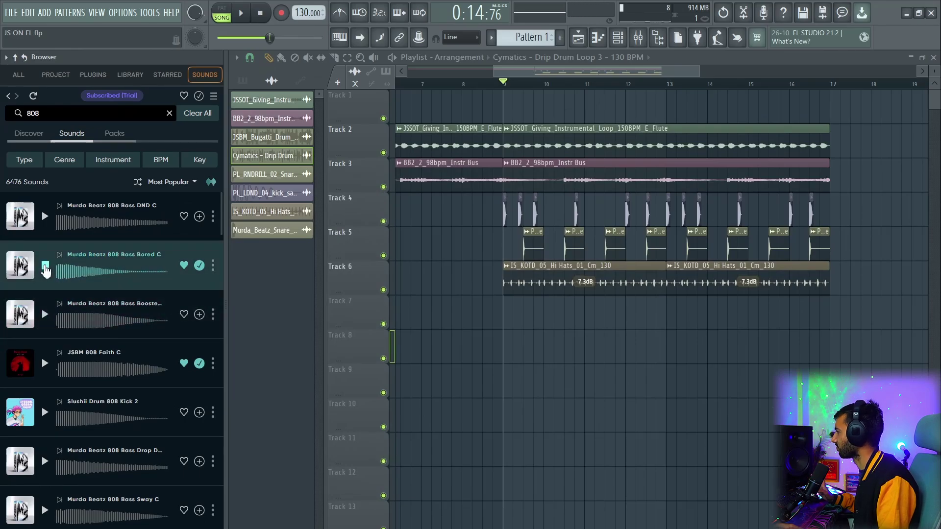
pyautogui.click(44, 267)
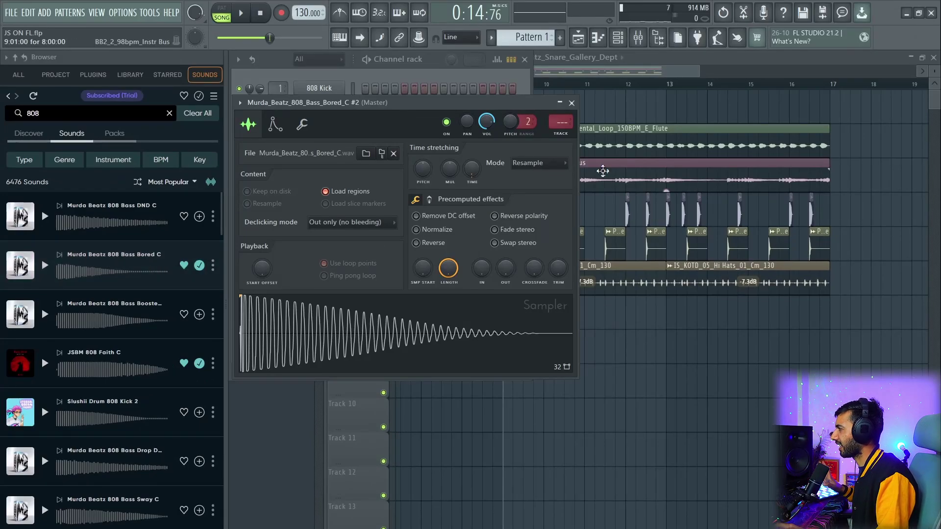
# - Set the 808 sampler's time stretching mode to Stretch, enable its volume envelope and set the root note to E5
pyautogui.click(542, 167)
pyautogui.click(533, 196)
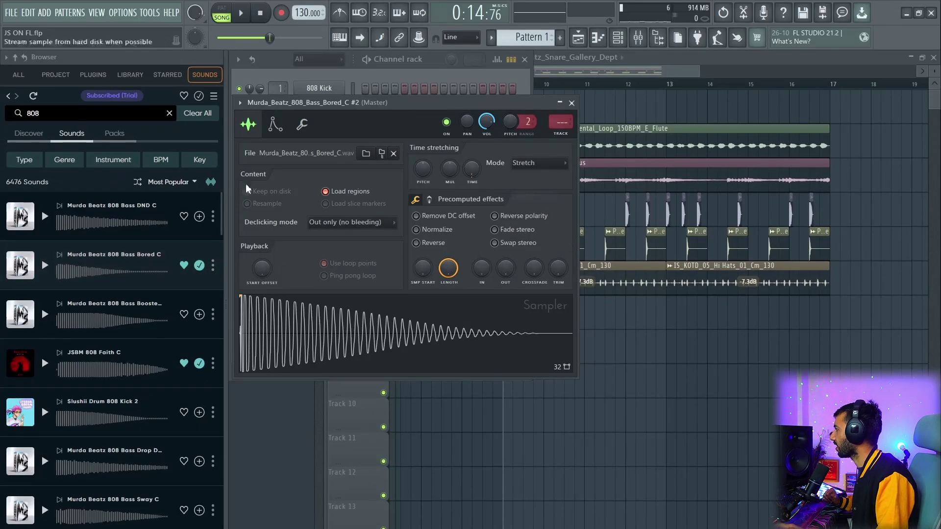
pyautogui.click(277, 128)
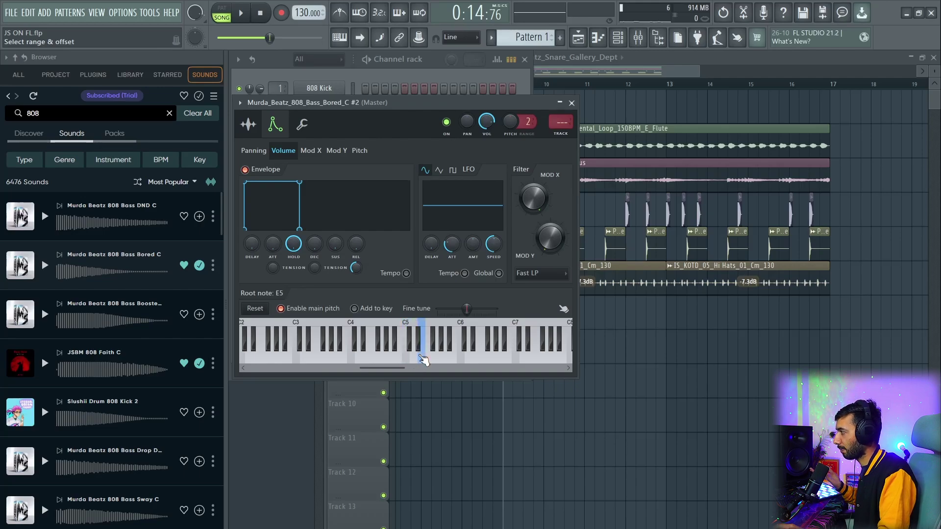
pyautogui.press('Escape')
# - Make the new Murda Beatz 808 channel cut itself and return to the playlist
pyautogui.rightClick(320, 349)
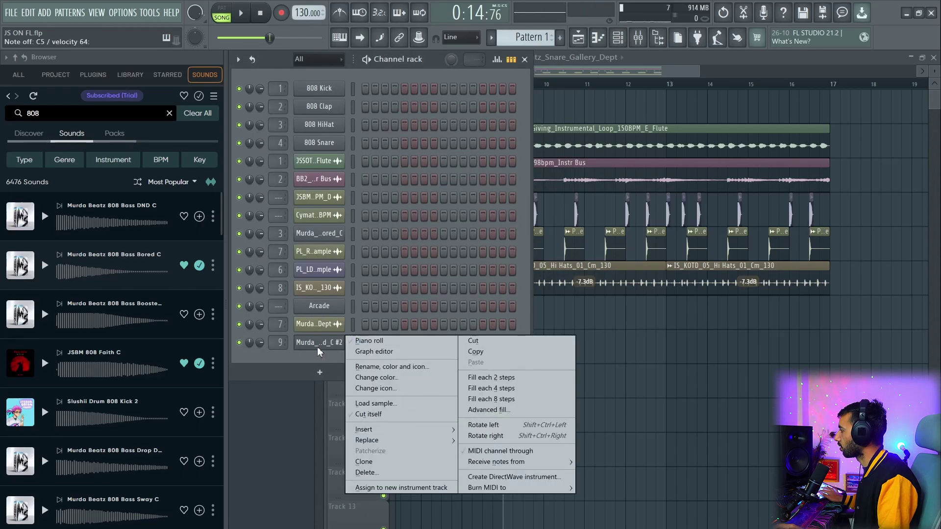
pyautogui.click(375, 416)
pyautogui.click(658, 60)
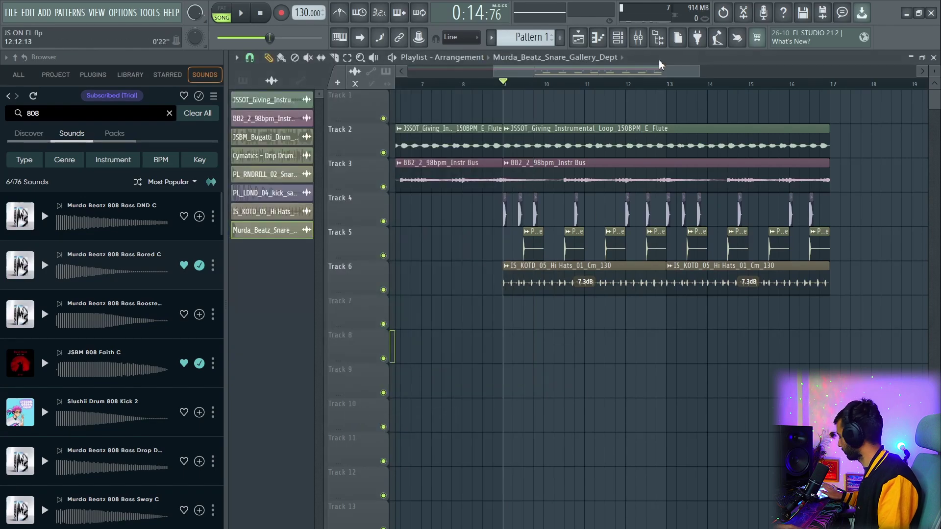
# - Record the 808 bass melody as notes in the pattern named 808
pyautogui.press('space')
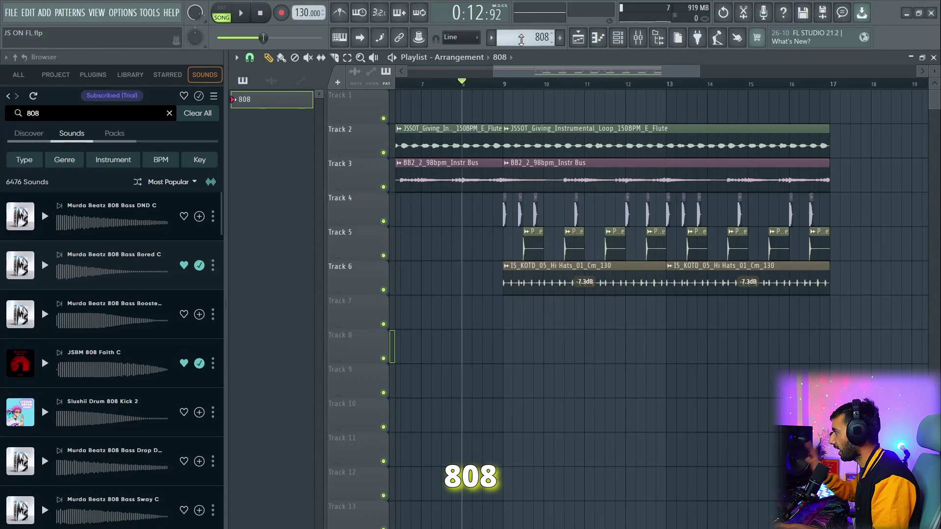
pyautogui.click(282, 13)
pyautogui.click(479, 347)
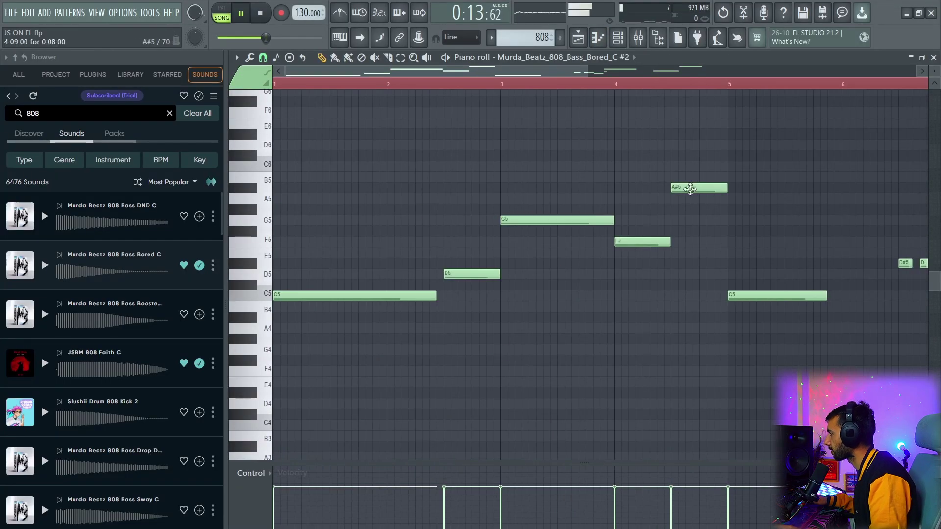
# - Play back the recorded 808 notes in the piano roll and examine their pitch and timing across the bars
pyautogui.scroll(3, 352, 339)
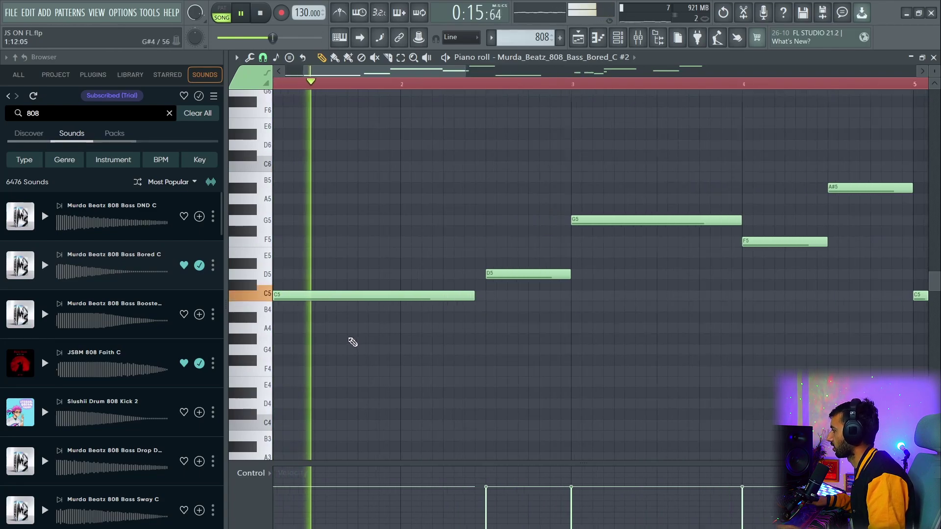
pyautogui.scroll(-2, 352, 349)
pyautogui.scroll(-1, 412, 355)
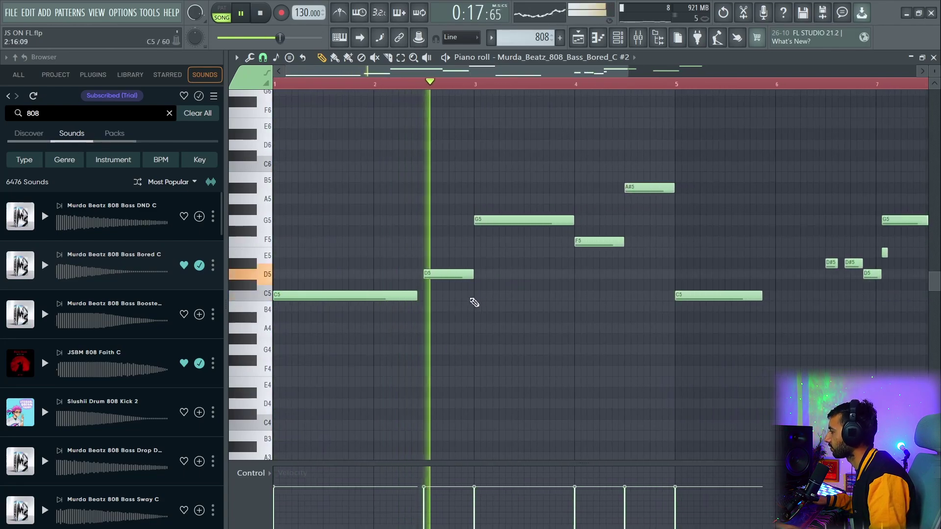
pyautogui.scroll(3, 471, 326)
pyautogui.scroll(-3, 430, 317)
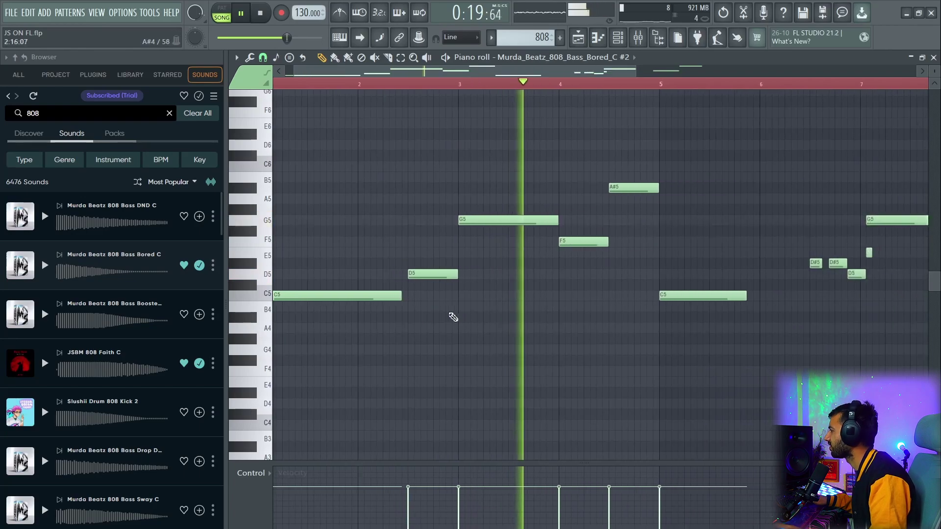
pyautogui.scroll(2, 563, 328)
pyautogui.scroll(-2, 573, 330)
pyautogui.scroll(4, 575, 294)
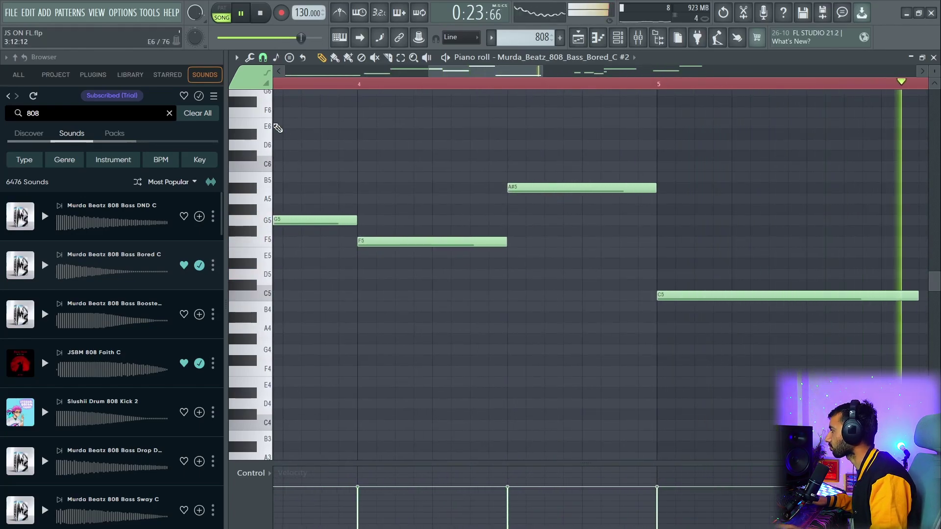
# - Set the root note of the piano roll's scale highlighting to E
pyautogui.click(237, 58)
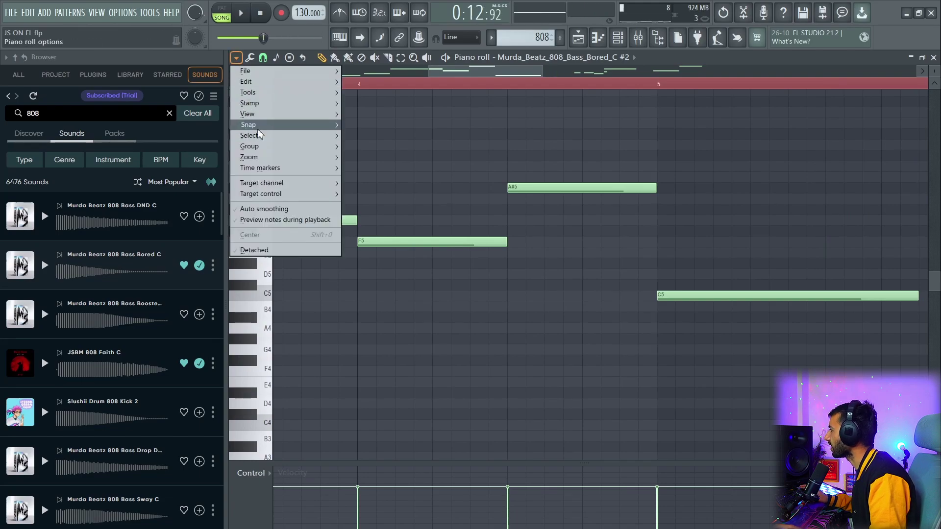
pyautogui.moveTo(253, 115)
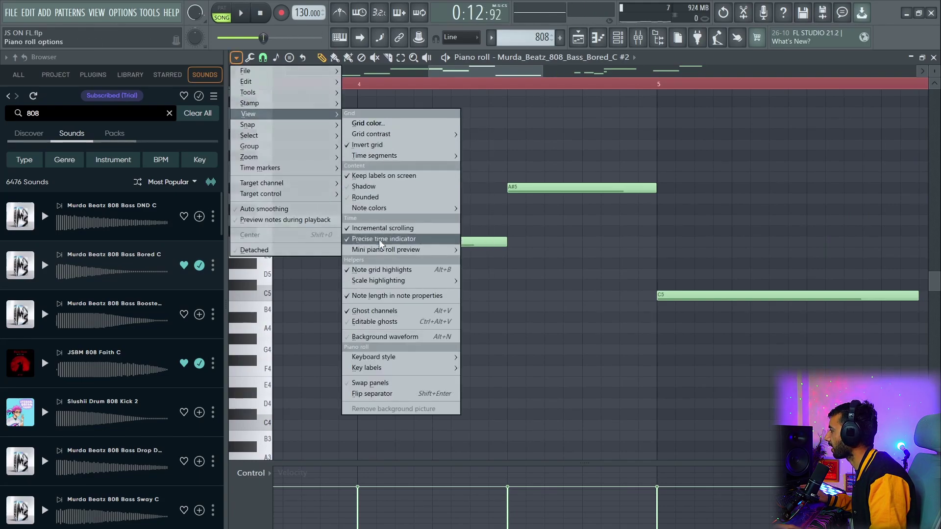
pyautogui.moveTo(385, 209)
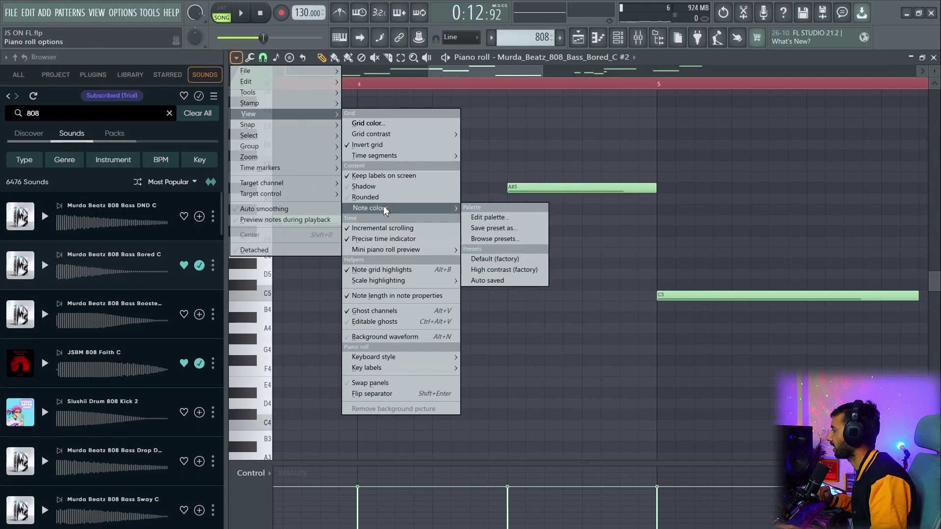
pyautogui.moveTo(390, 285)
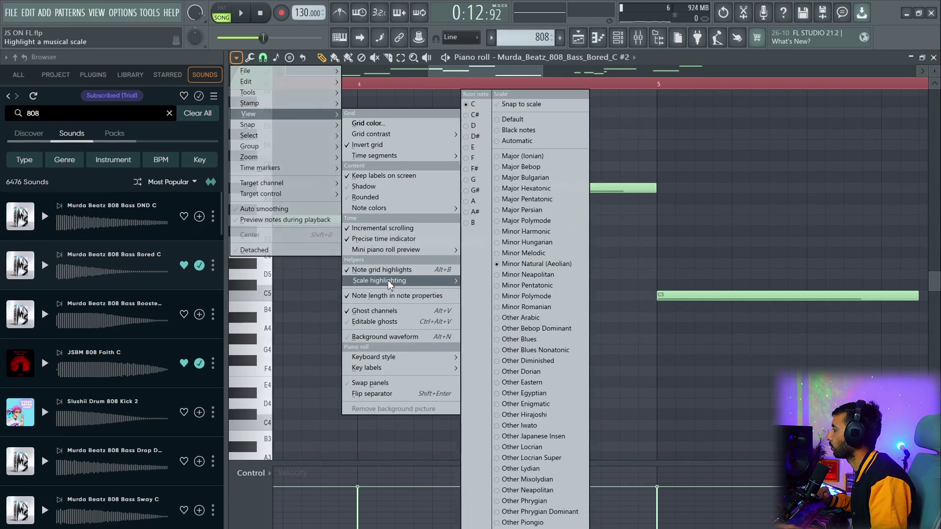
pyautogui.click(475, 148)
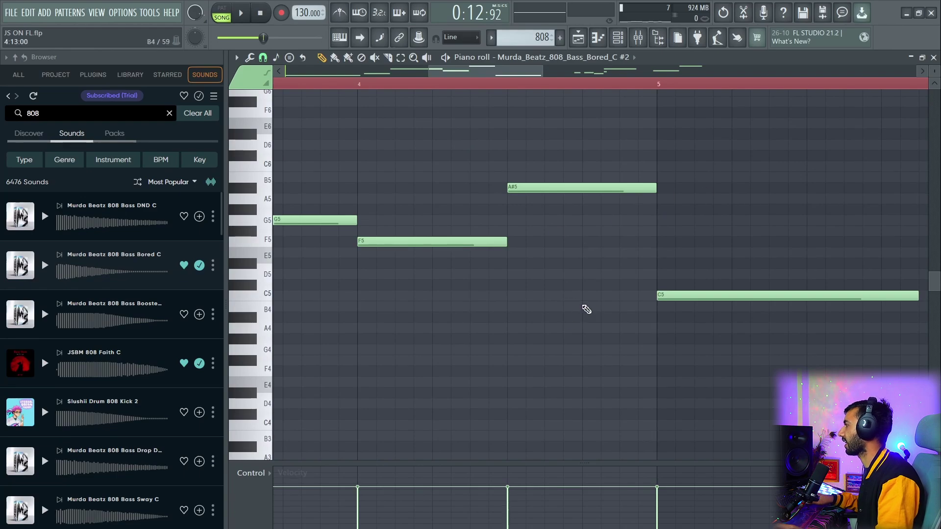
# - Lower the F5 note at bar 4 to E5 and the A#5 note right after it to A5
pyautogui.scroll(-10, 559, 312)
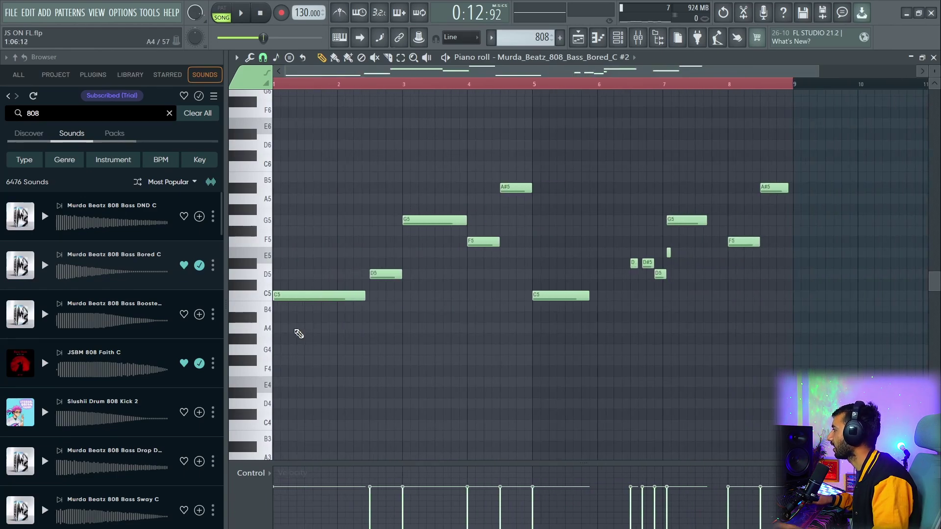
pyautogui.scroll(5, 305, 362)
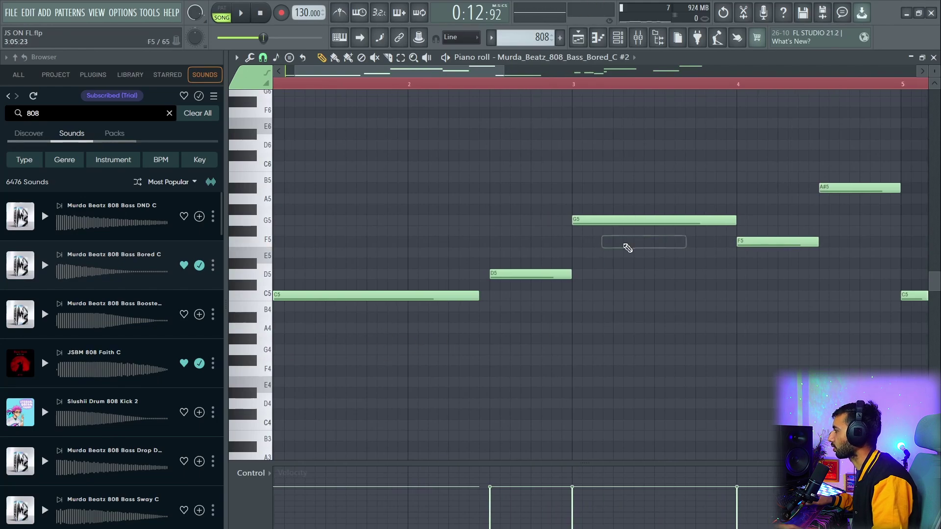
pyautogui.moveTo(789, 242); pyautogui.dragTo(779, 256)
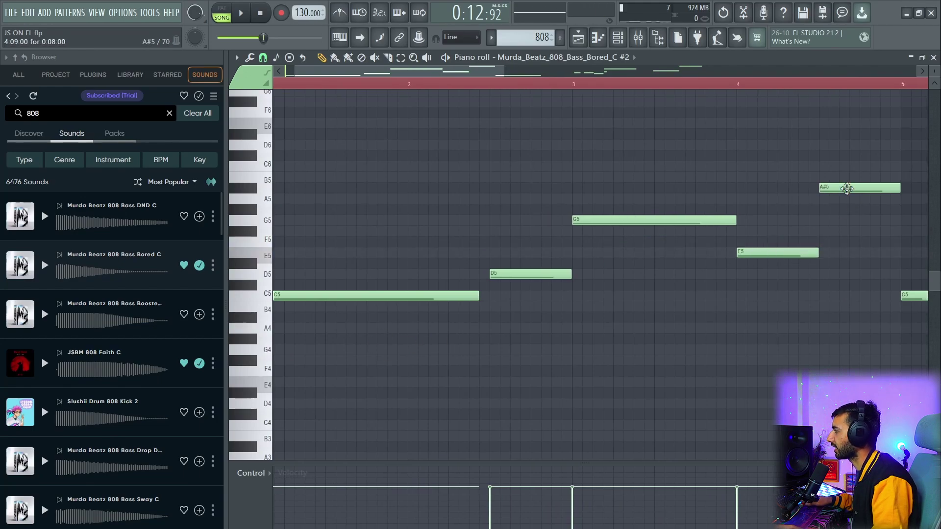
pyautogui.moveTo(847, 189); pyautogui.dragTo(846, 200)
# - Raise the two short D#5 notes in the second half of bar 6 to E5
pyautogui.scroll(-3, 506, 303)
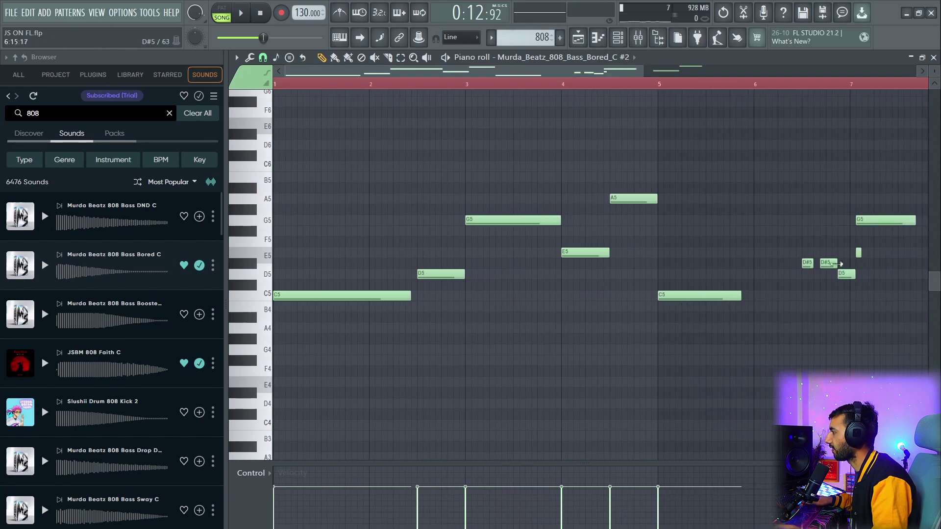
pyautogui.scroll(-2, 719, 265)
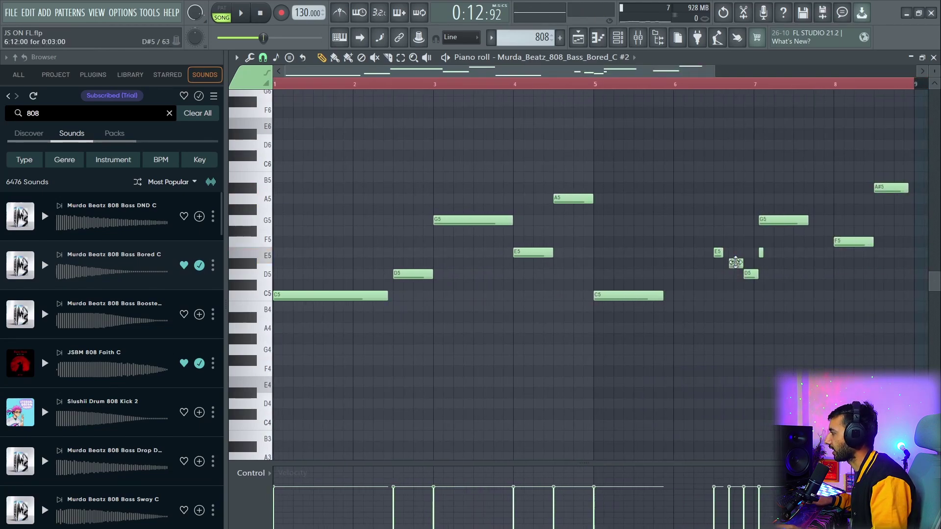
pyautogui.scroll(4, 751, 274)
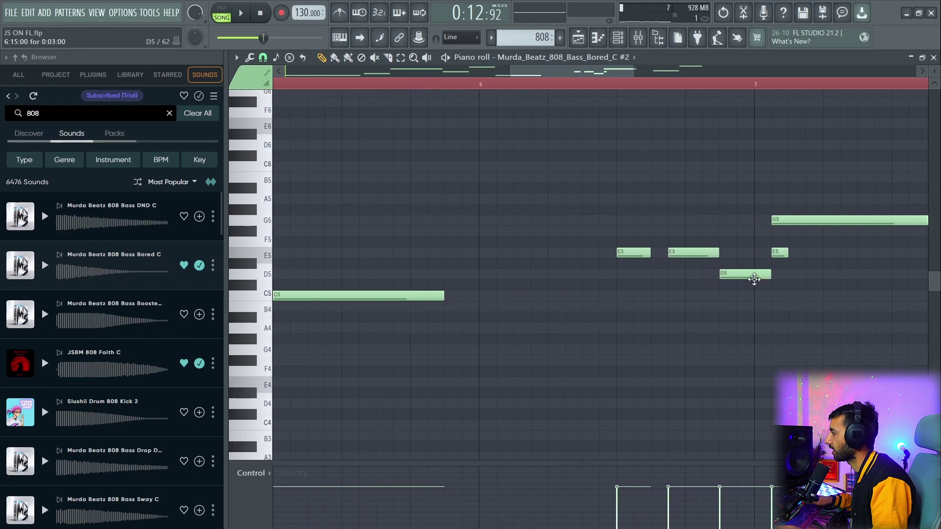
# - Delete the short E5 note just after bar 7 begins and fit the neighbouring D5 and G5 notes to the bar line
pyautogui.press('space')
pyautogui.scroll(-2, 752, 276)
pyautogui.scroll(3, 637, 315)
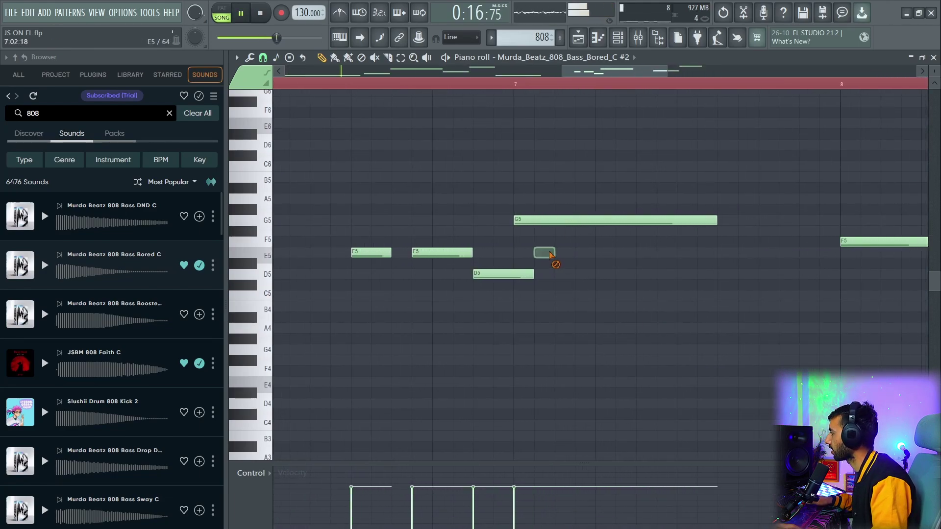
pyautogui.scroll(-4, 654, 340)
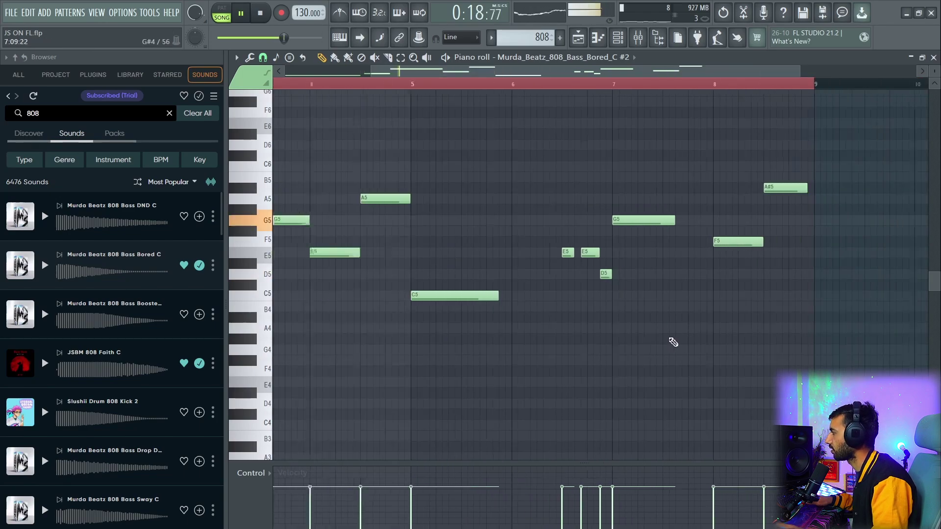
# - Play back the corrected 808 line and lower the F5 note at bar 8 to E5
pyautogui.scroll(6, 608, 251)
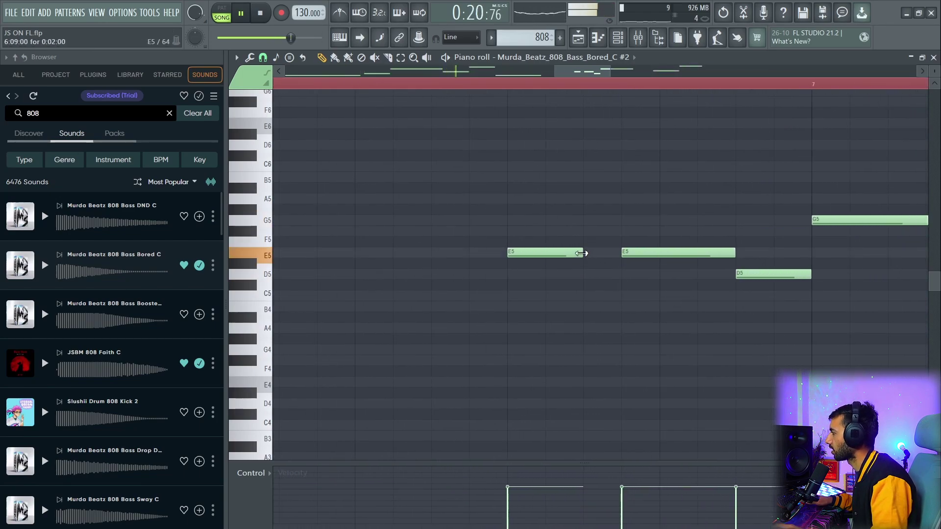
pyautogui.scroll(-4, 574, 351)
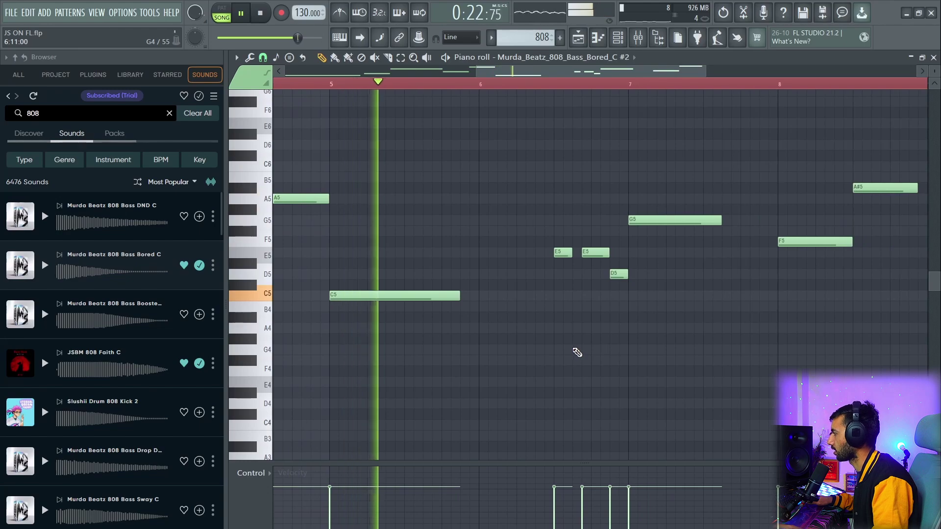
pyautogui.scroll(-2, 539, 349)
pyautogui.scroll(4, 512, 348)
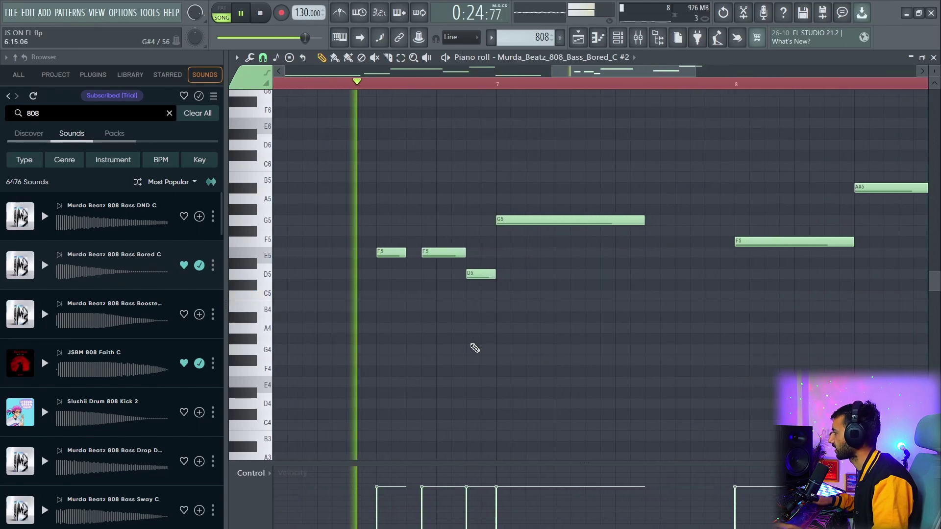
pyautogui.scroll(-3, 412, 315)
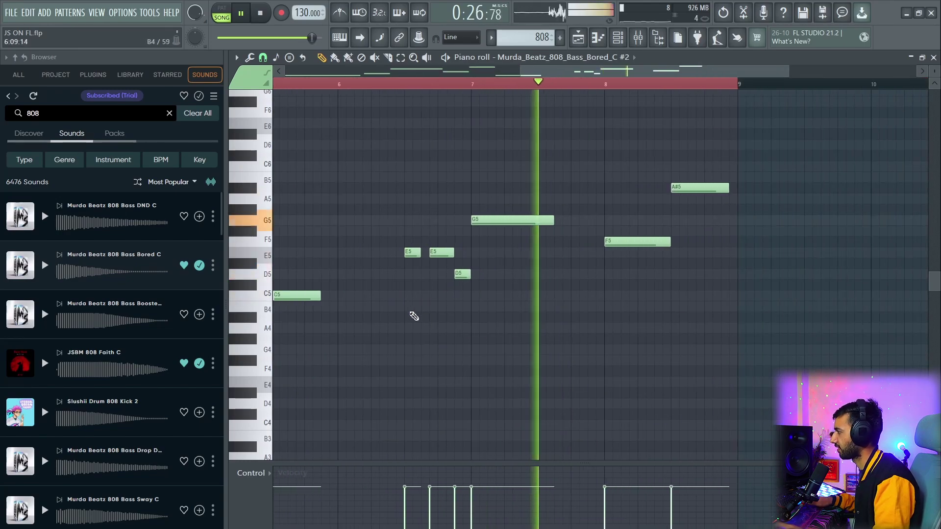
pyautogui.scroll(3, 654, 260)
pyautogui.moveTo(590, 241); pyautogui.dragTo(587, 254)
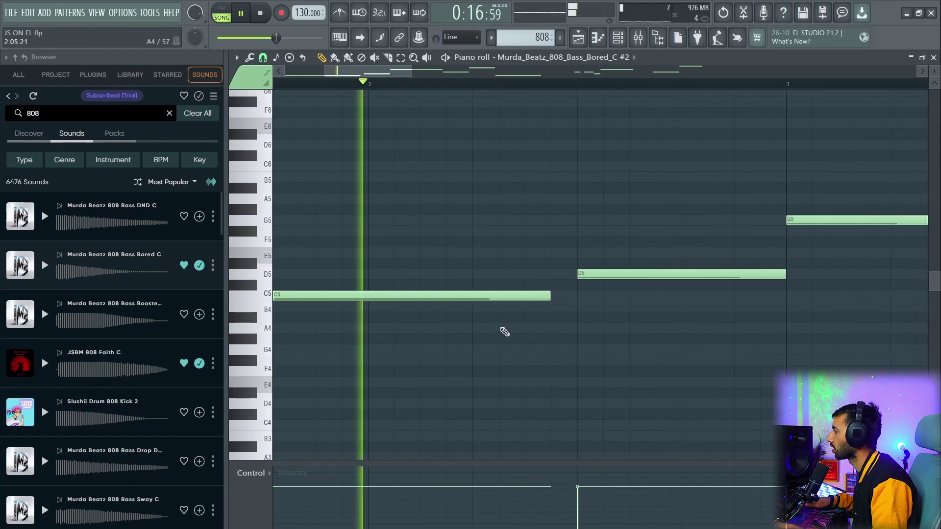
# - Replace the D5 note in the second half of bar 2 with three short, spaced notes at C6, B5 and A5
pyautogui.scroll(2, 601, 330)
pyautogui.press('space')
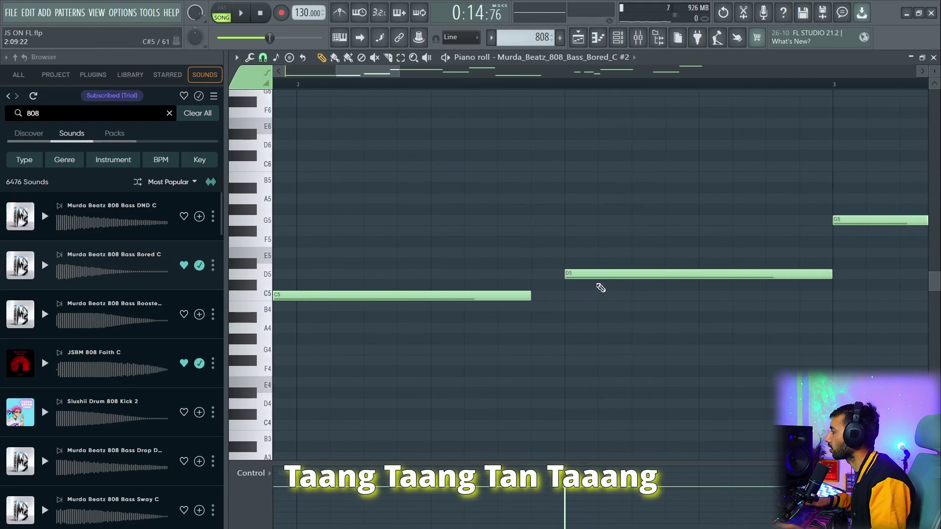
pyautogui.moveTo(598, 286); pyautogui.dragTo(590, 172)
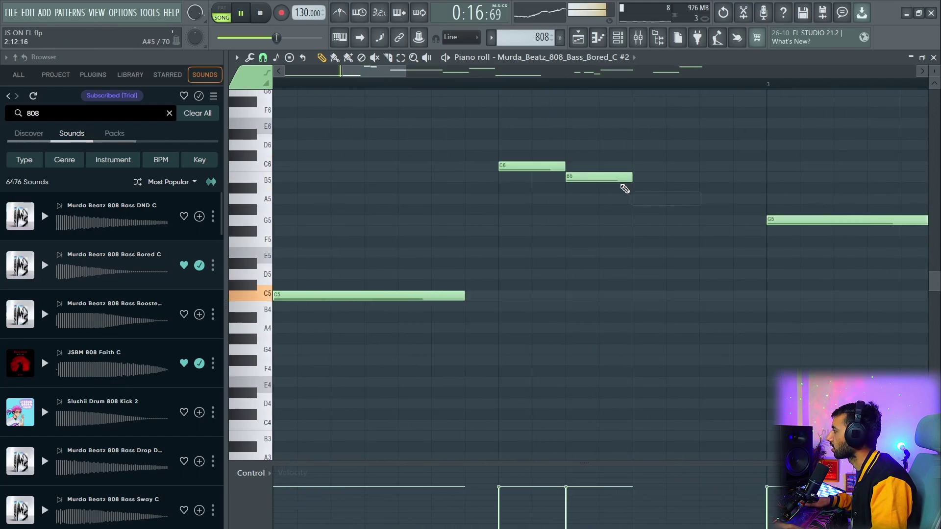
pyautogui.moveTo(622, 178); pyautogui.dragTo(656, 177)
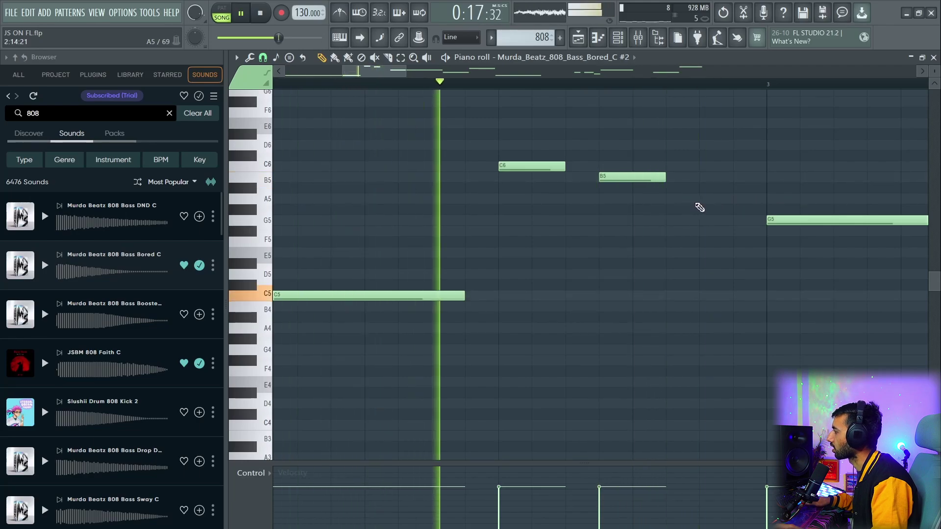
pyautogui.click(700, 198)
# - Audition the bar 2 run with its middle note at other pitches, trying C6 together with a short E6 slide note
pyautogui.press('space')
pyautogui.press('space')
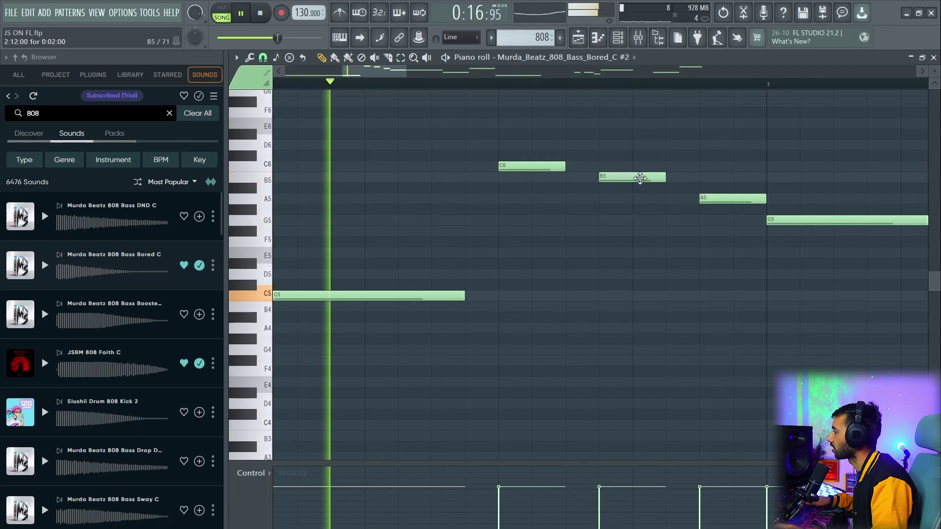
pyautogui.moveTo(645, 179); pyautogui.dragTo(636, 146)
pyautogui.press('space')
pyautogui.press('space')
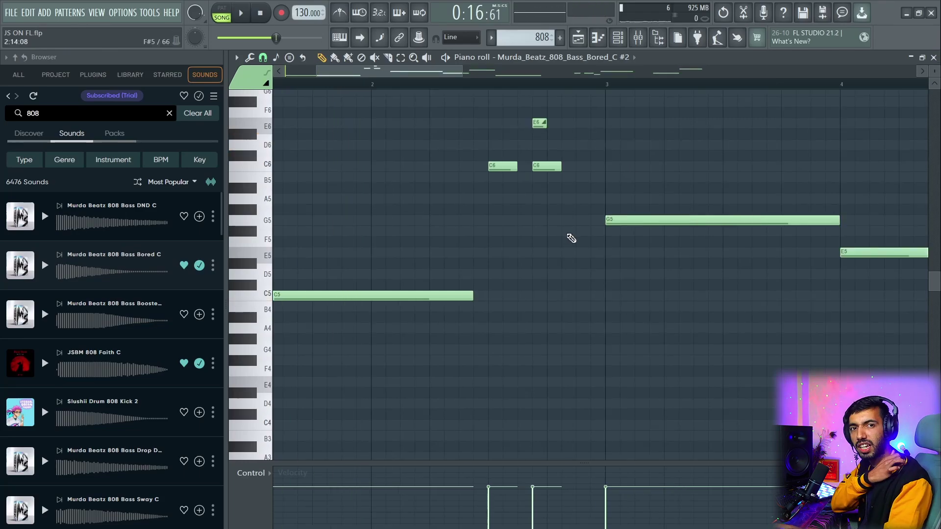
# - Arrange three kick samples on Track 4 in the second half of bar 10, one at the start of each short 808 note
pyautogui.press('space')
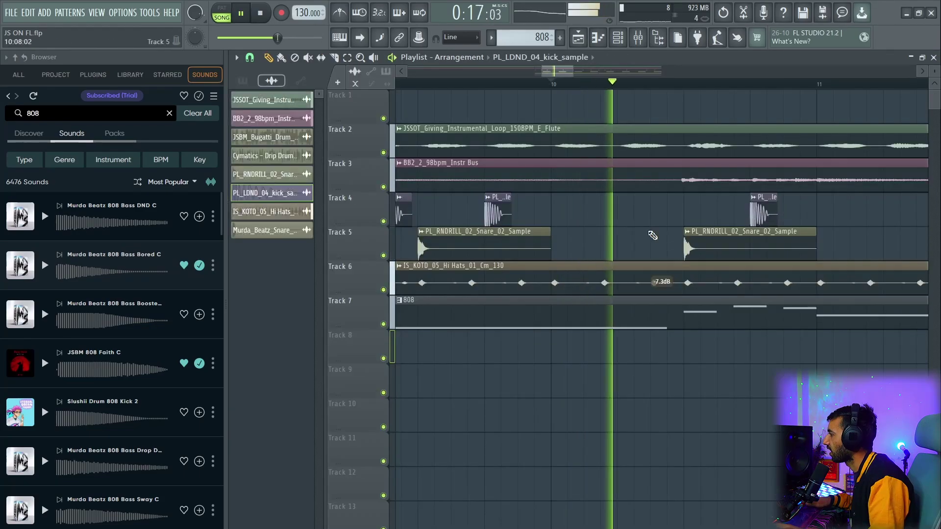
pyautogui.scroll(-1, 632, 233)
pyautogui.scroll(5, 637, 229)
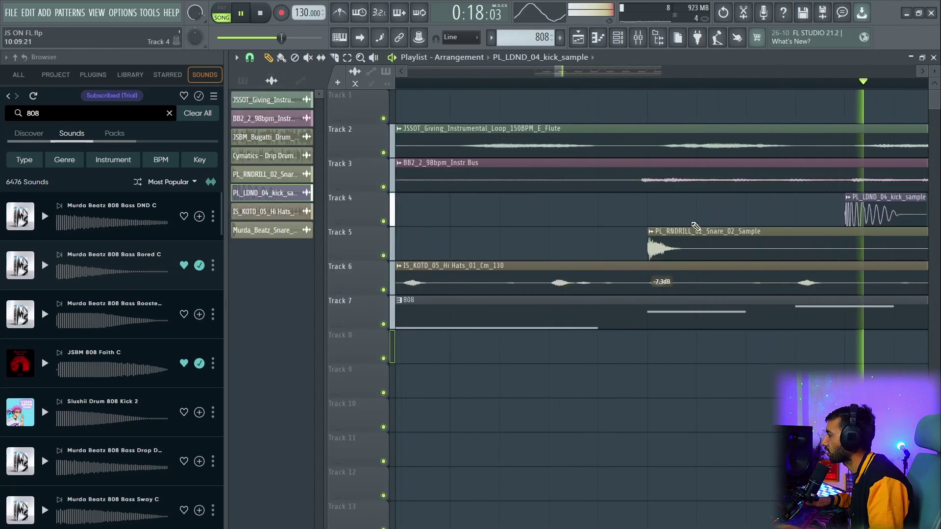
pyautogui.press('space')
pyautogui.click(653, 213)
pyautogui.scroll(-3, 635, 217)
pyautogui.click(635, 213)
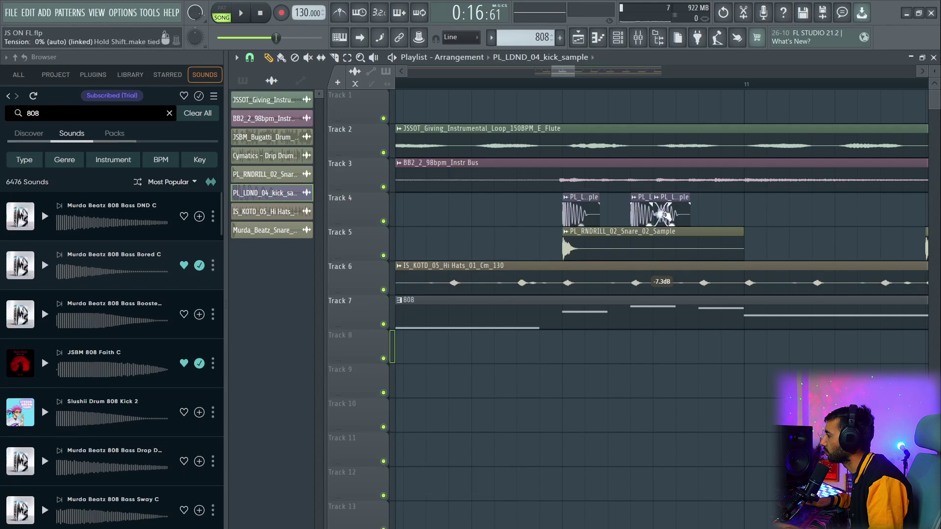
pyautogui.scroll(3, 720, 213)
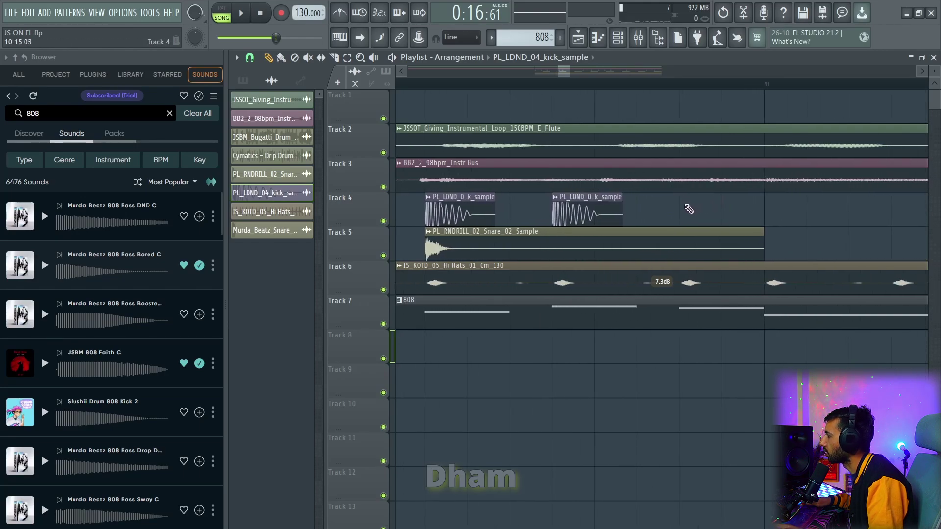
pyautogui.click(687, 210)
pyautogui.scroll(-4, 691, 275)
pyautogui.press('space')
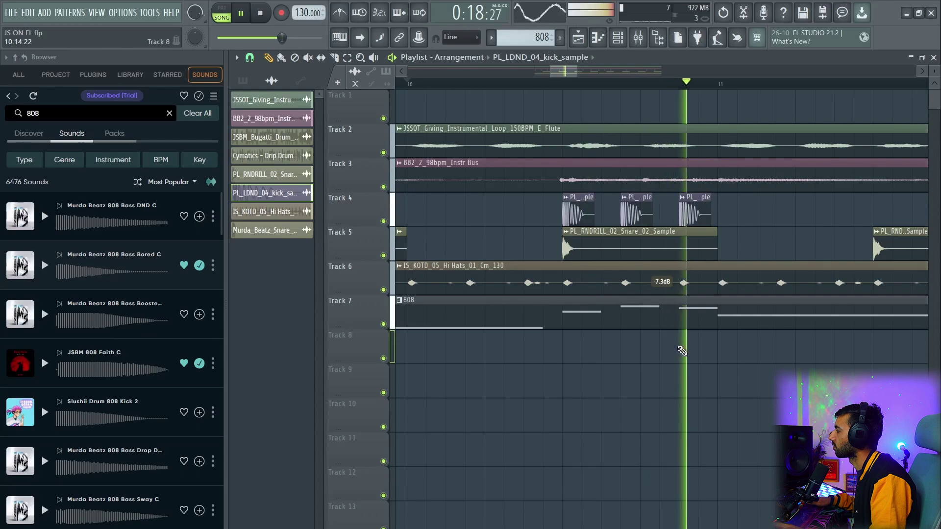
# - Play back the new kicks and lower the gain of the first one, under the bar 10 snare, to -6.4 dB
pyautogui.scroll(-2, 531, 326)
pyautogui.scroll(4, 523, 230)
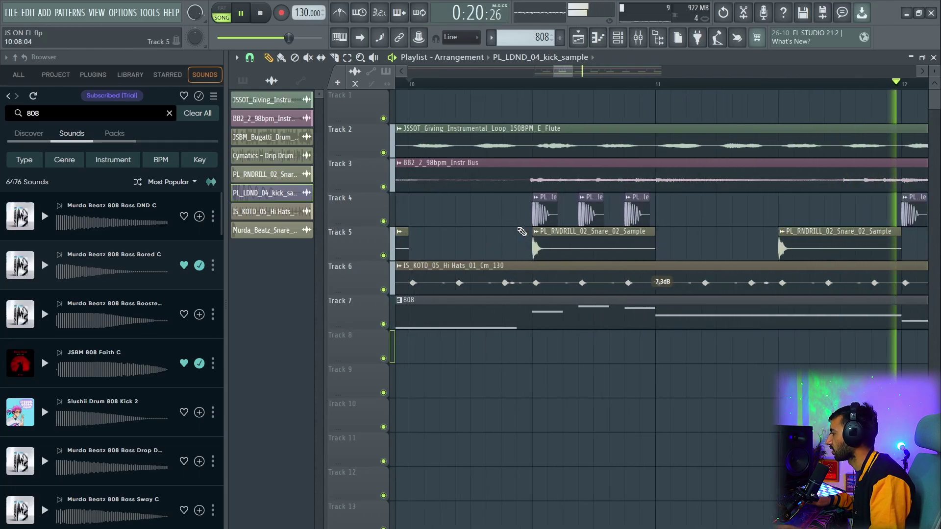
pyautogui.press('space')
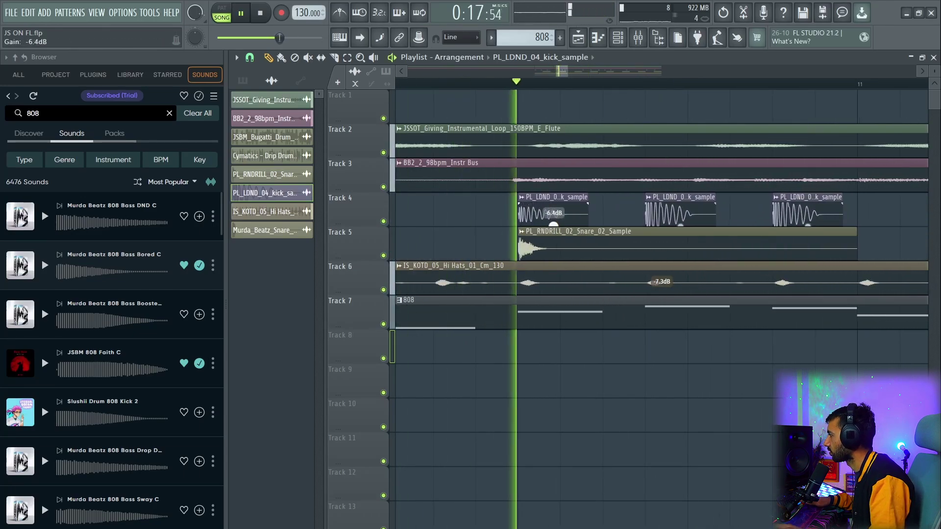
pyautogui.scroll(-1, 567, 219)
# - Listen to the drums with the 808 and adjust the strength of the Kickstart 2 sidechain ducking
pyautogui.scroll(-3, 567, 218)
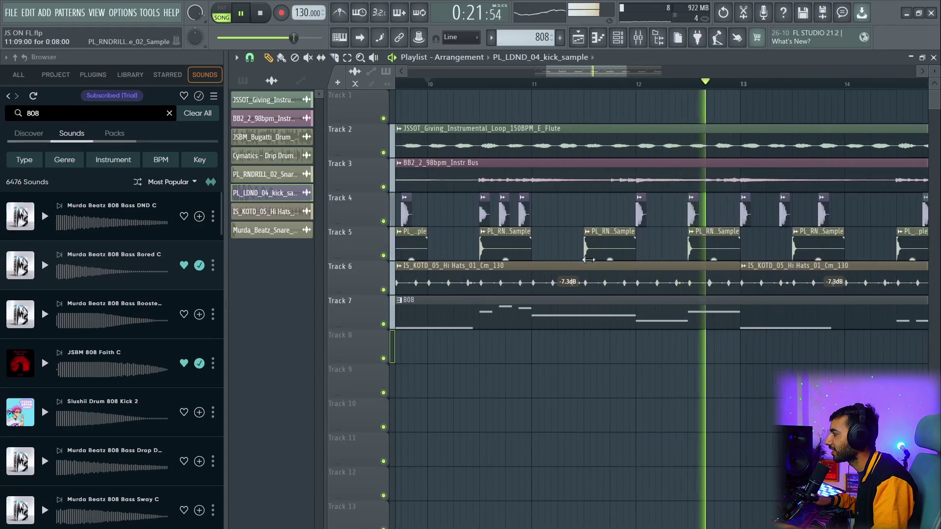
pyautogui.scroll(-2, 581, 262)
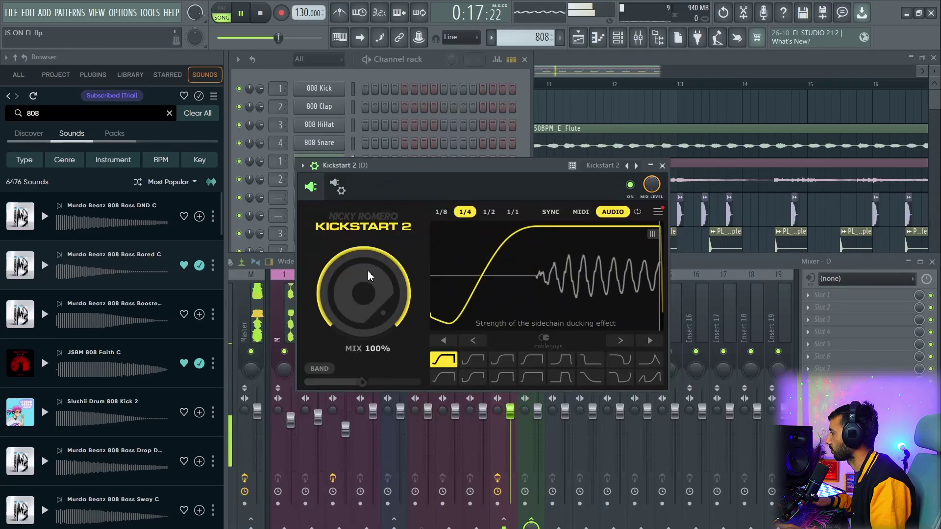
pyautogui.moveTo(365, 267)
pyautogui.mouseDown()
pyautogui.moveTo(365, 287)
pyautogui.moveTo(365, 275)
pyautogui.mouseUp()
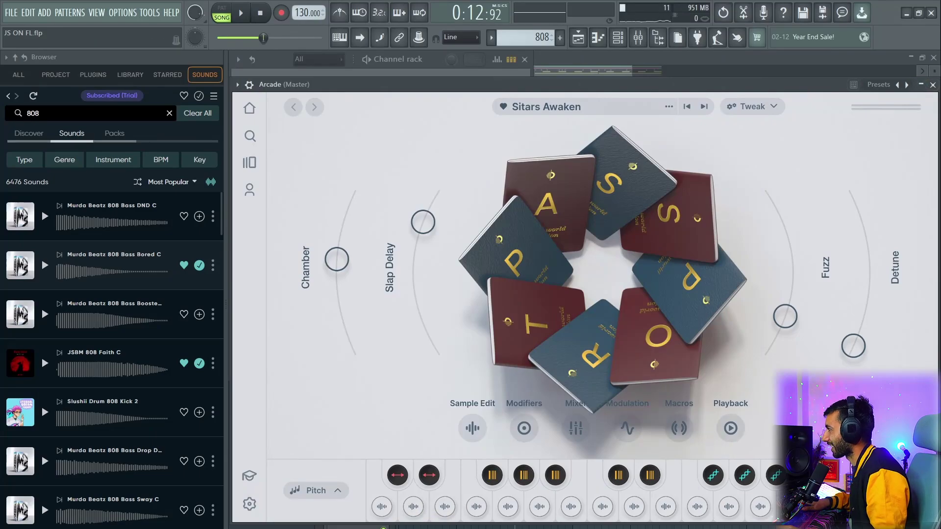
# - Close the Arcade sitar instrument and arm recording of everything for the SITAR pattern
pyautogui.click(934, 86)
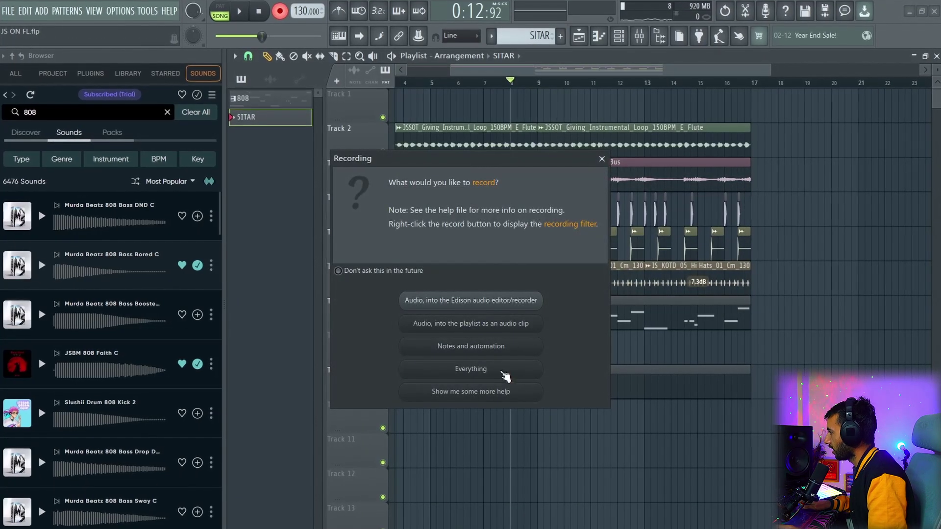
pyautogui.click(505, 370)
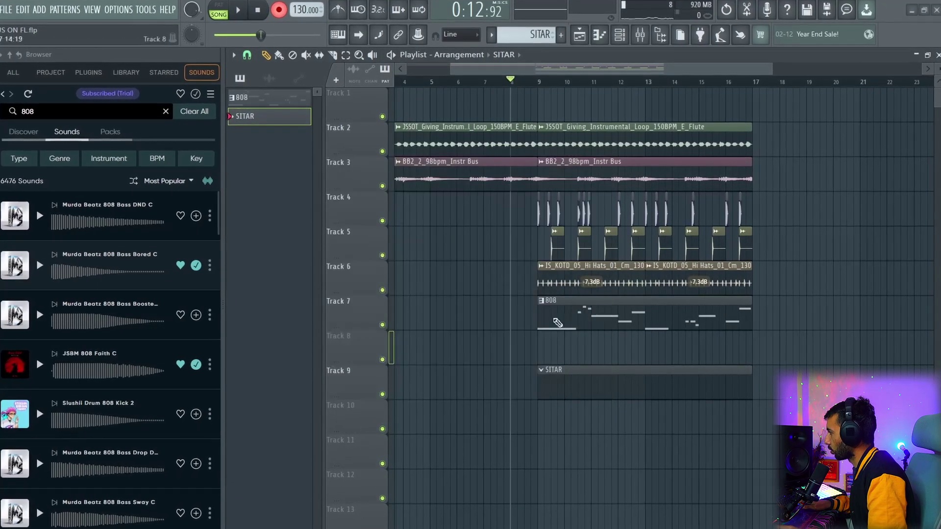
# - Record the sitar part into the SITAR pattern and delete the stray short note beneath the G5 just before bar 6
pyautogui.press('space')
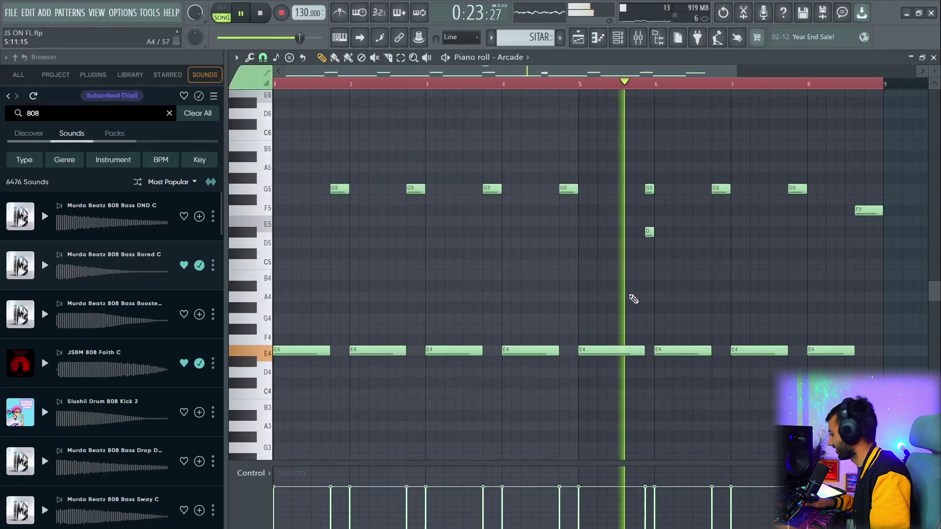
pyautogui.scroll(5, 554, 252)
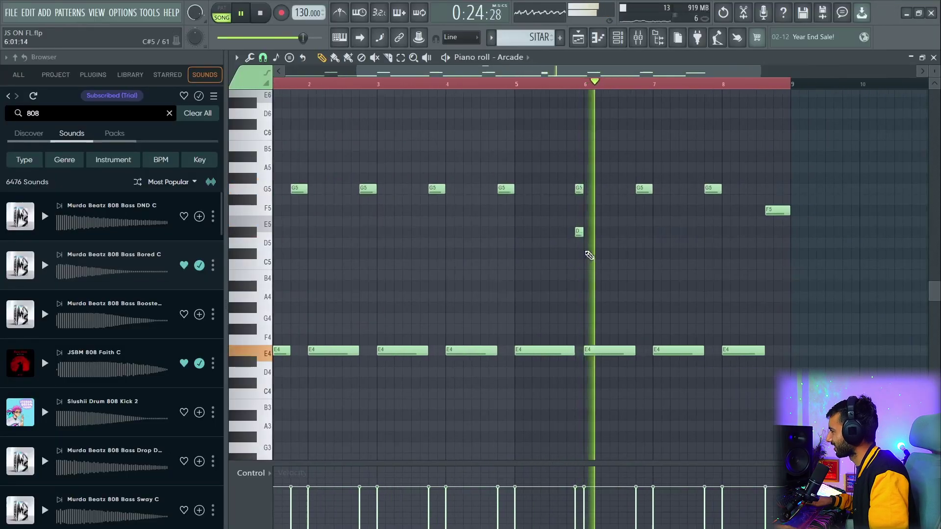
pyautogui.rightClick(592, 234)
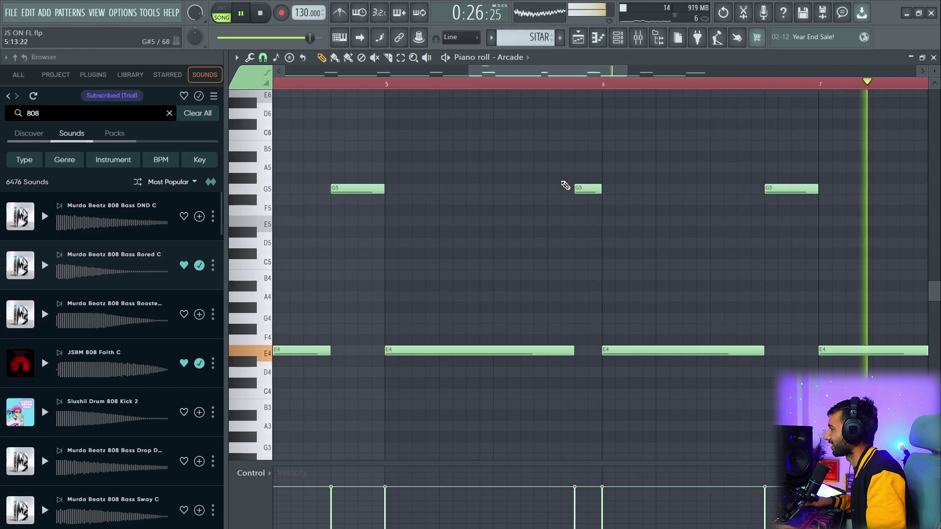
pyautogui.scroll(-1, 589, 265)
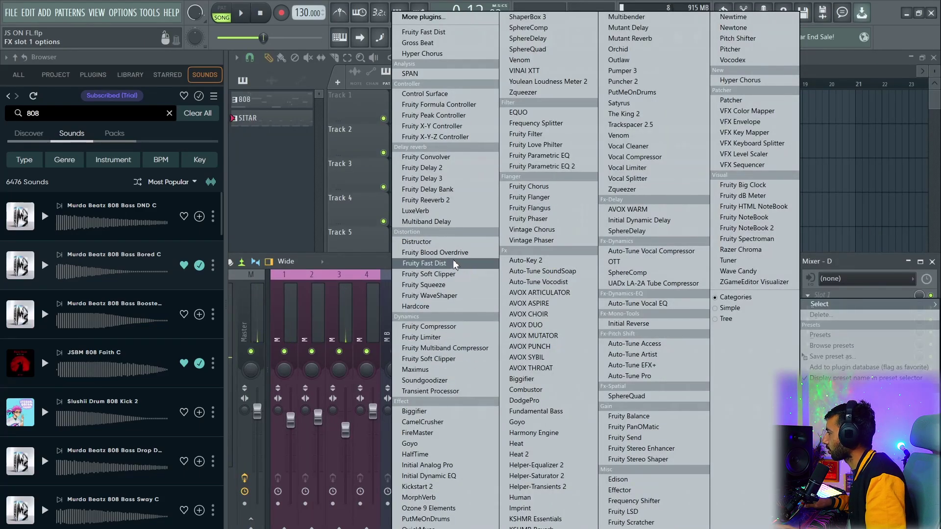
# - Load Fruity Blood Overdrive in the first effect slot of mixer track 9 and adjust its pre amp
pyautogui.click(449, 255)
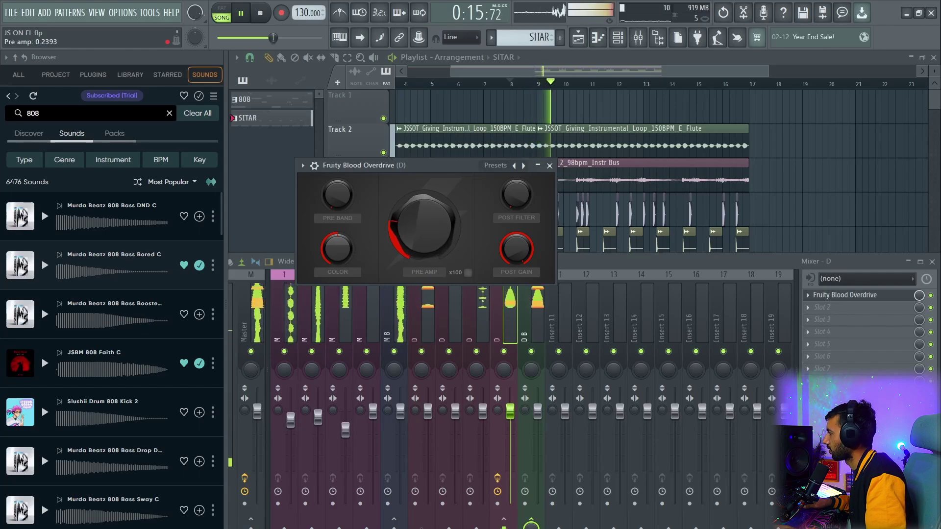
pyautogui.moveTo(424, 226); pyautogui.dragTo(424, 233)
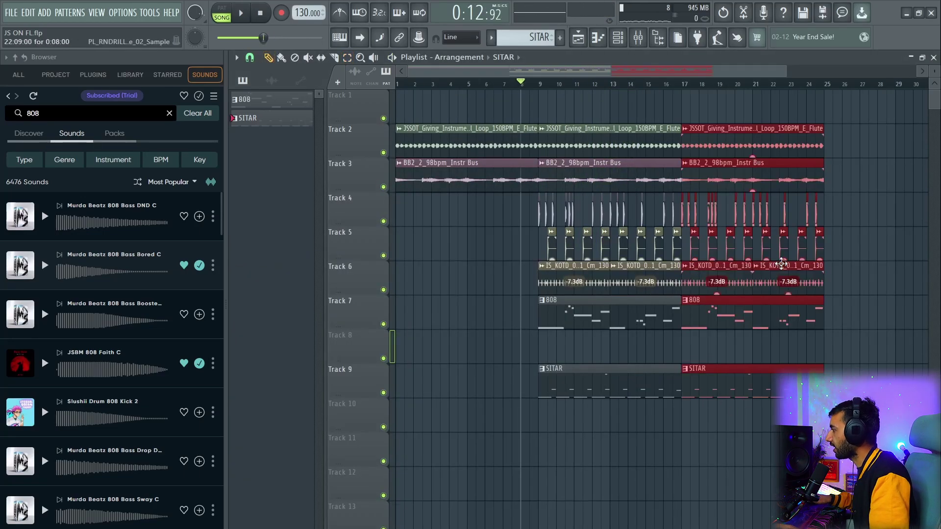
# - Make the SITAR clip starting at bar 17 on Track 9 a unique pattern
pyautogui.scroll(3, 781, 264)
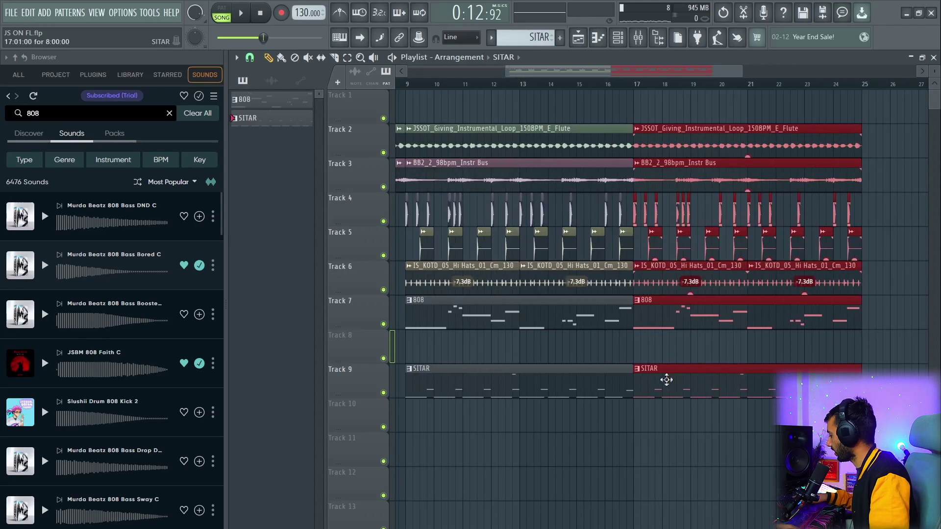
pyautogui.click(623, 40)
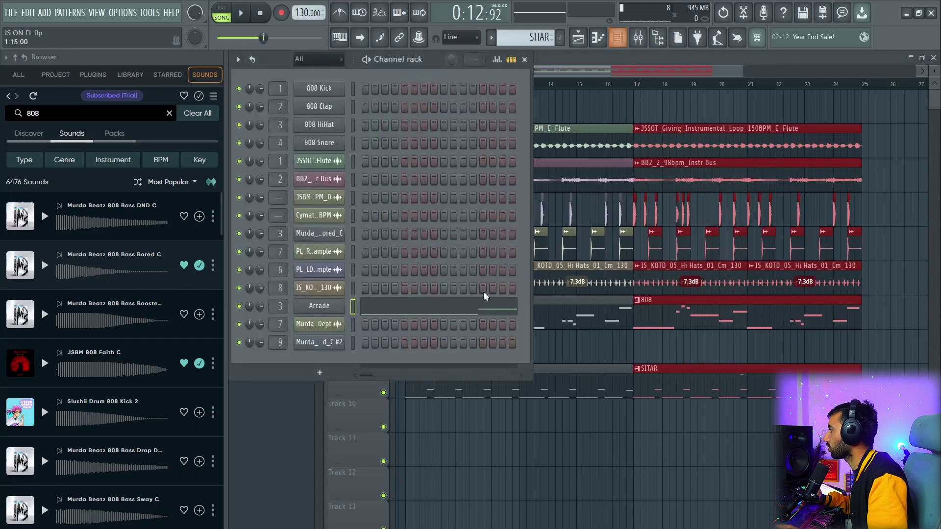
pyautogui.press('F6')
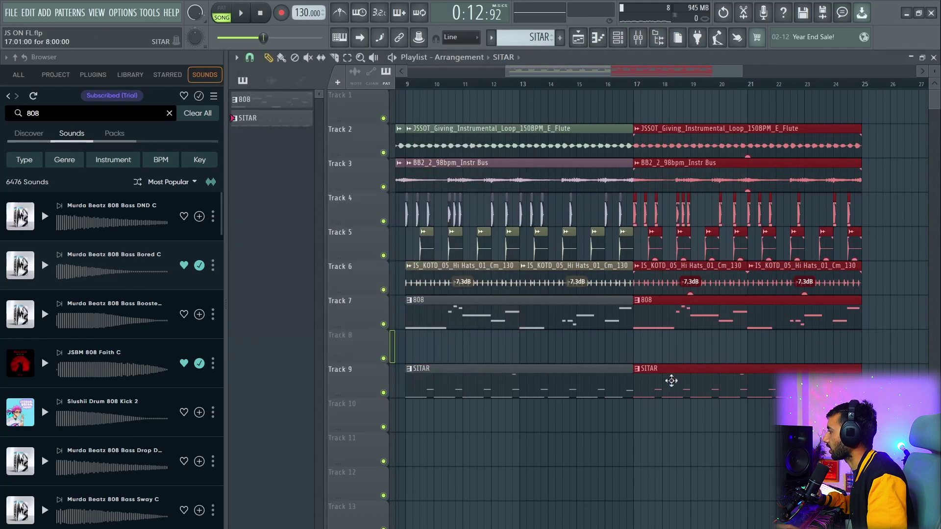
pyautogui.click(642, 373)
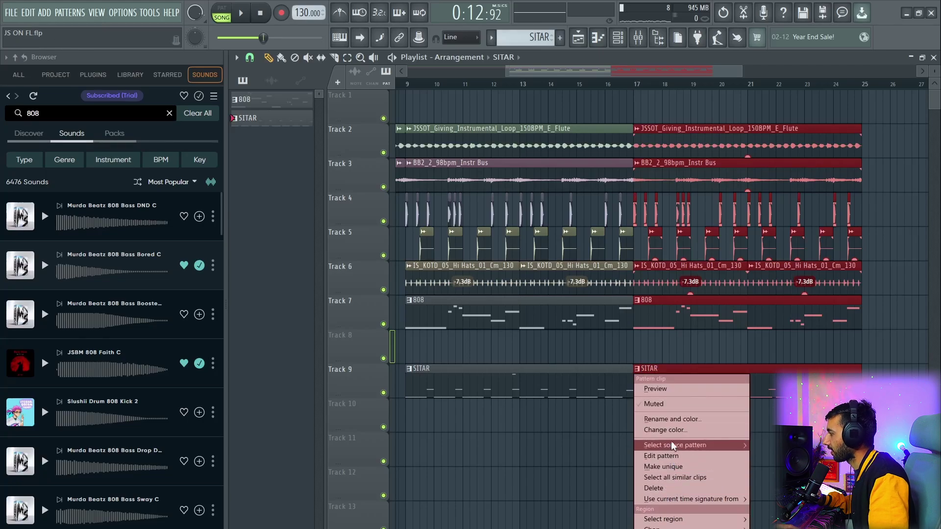
pyautogui.click(680, 467)
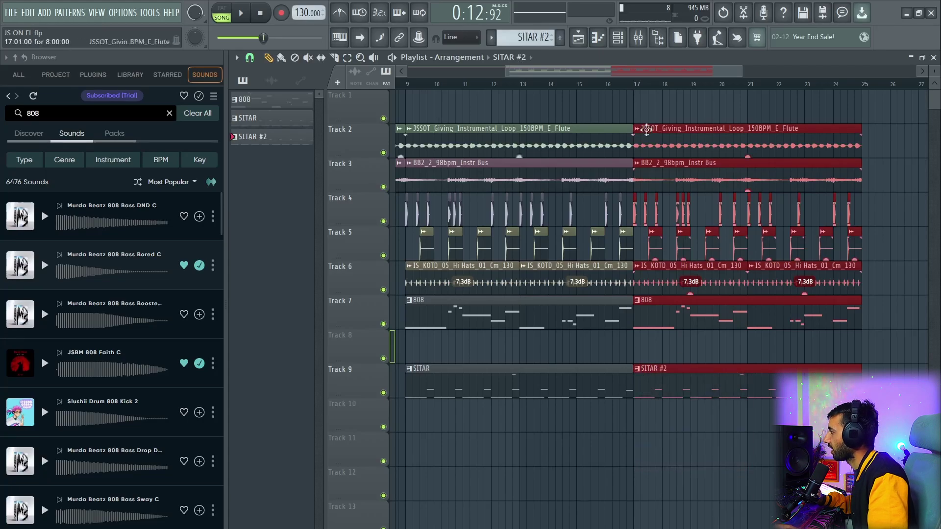
# - Clear the Arcade notes from the SITAR #2 pattern and record a new sitar melody into it
pyautogui.click(618, 41)
pyautogui.rightClick(330, 309)
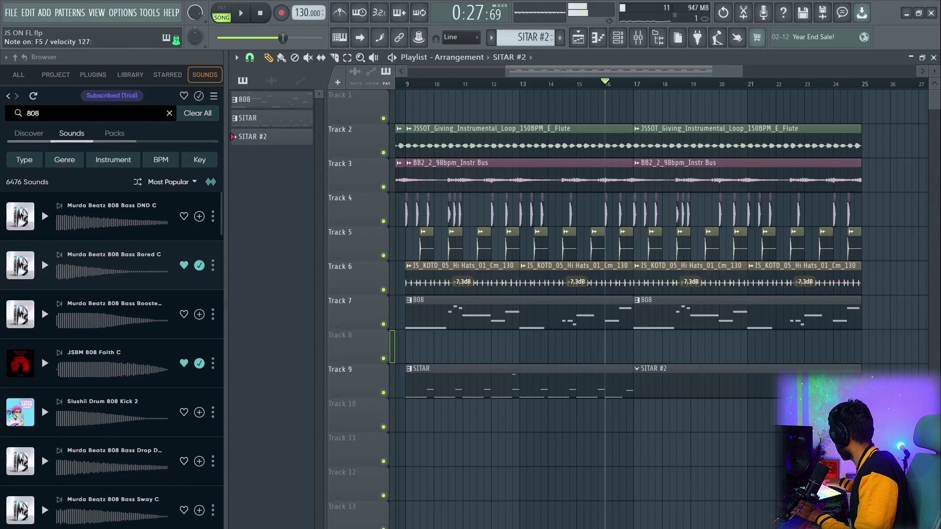
pyautogui.press('space')
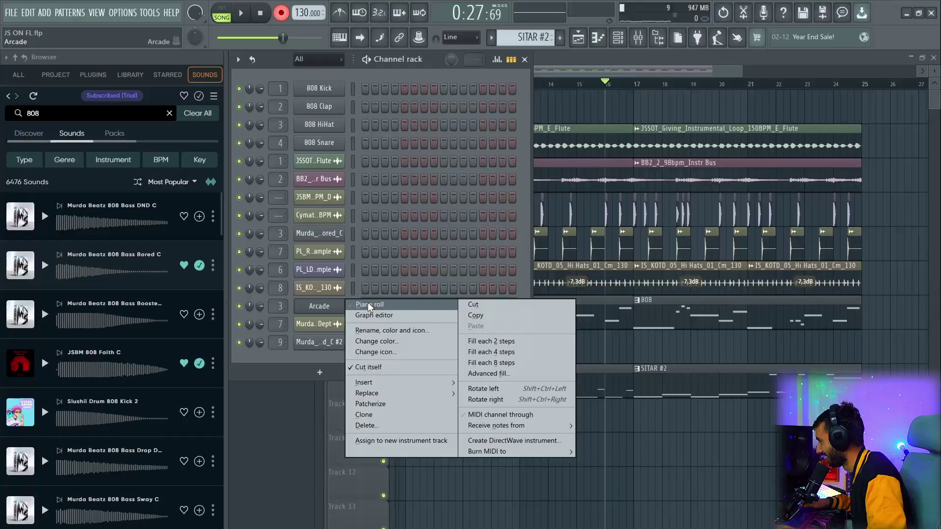
# - Review the recorded Arcade notes of SITAR #2 in the piano roll, selecting all of them
pyautogui.click(377, 305)
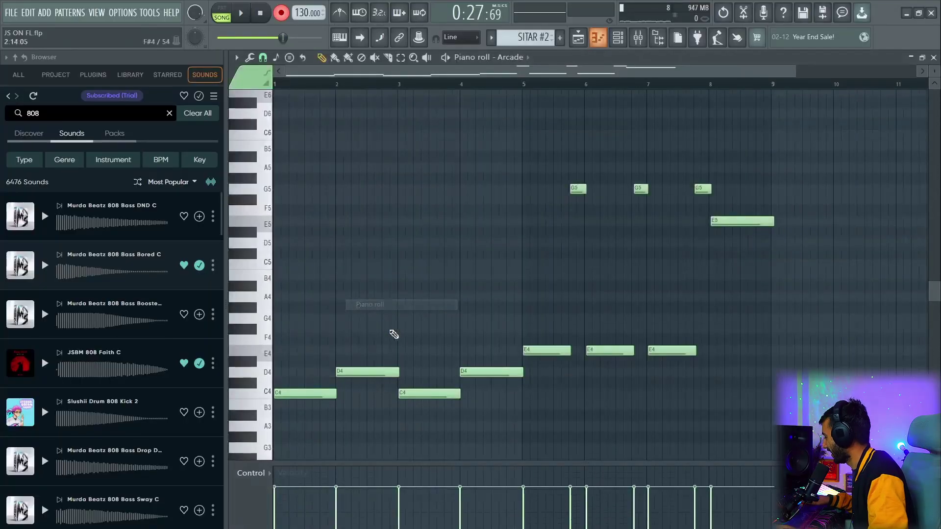
pyautogui.hotkey('ctrl', 'a')
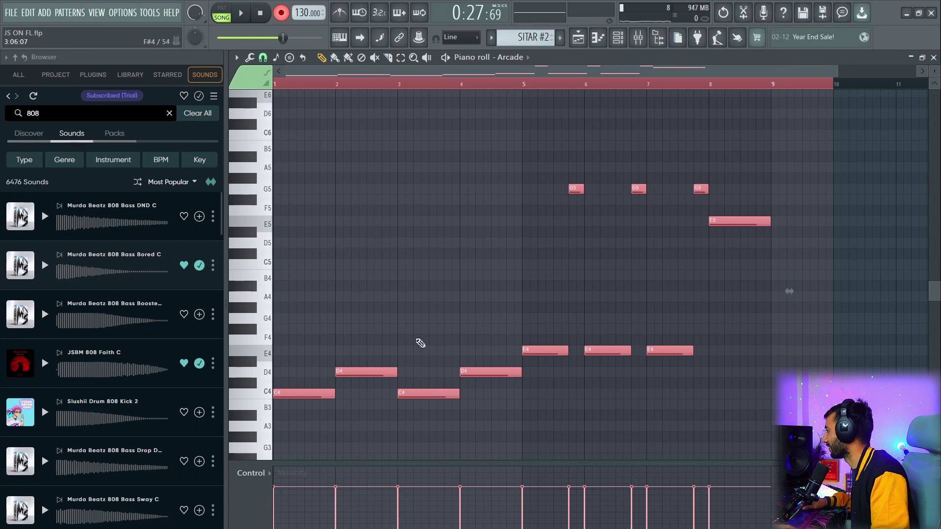
pyautogui.click(531, 416)
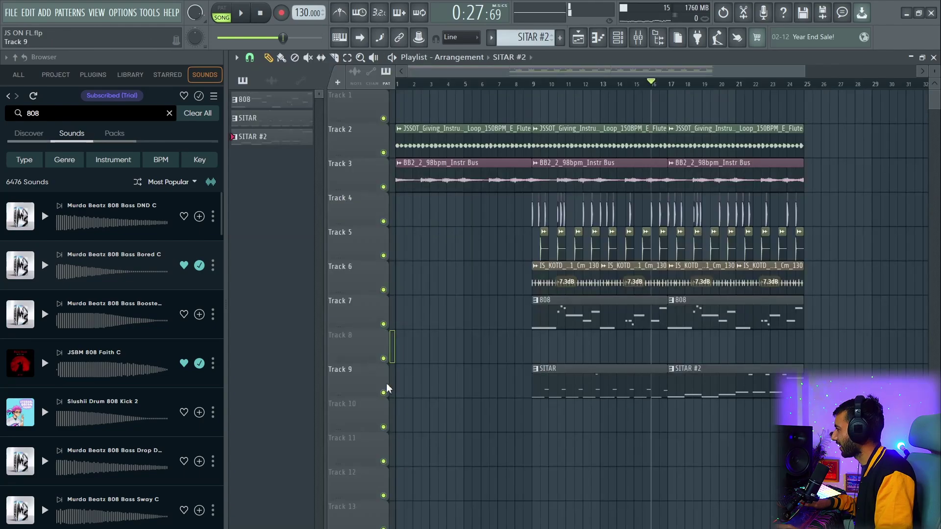
# - Listen to the drums and 808 while muting Tracks 9, 3 and 2 and bringing Track 3 back in
pyautogui.click(383, 392)
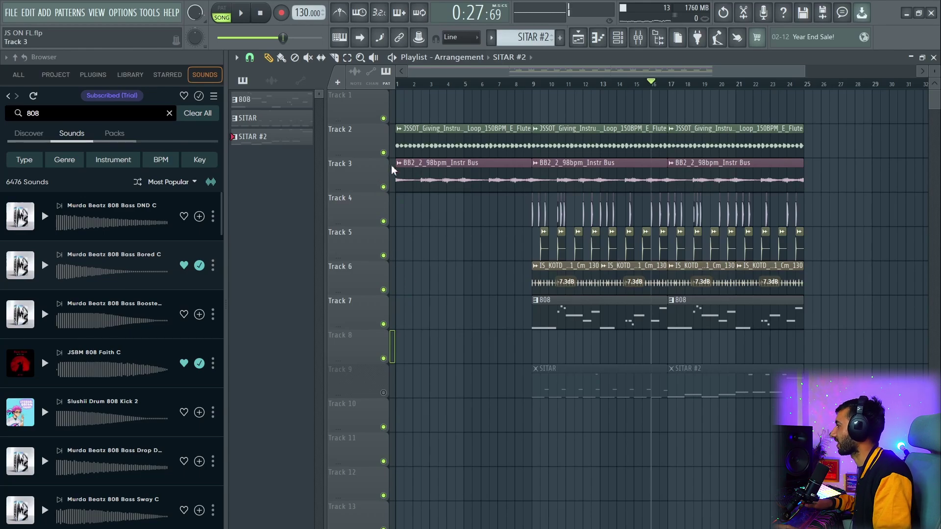
pyautogui.click(383, 188)
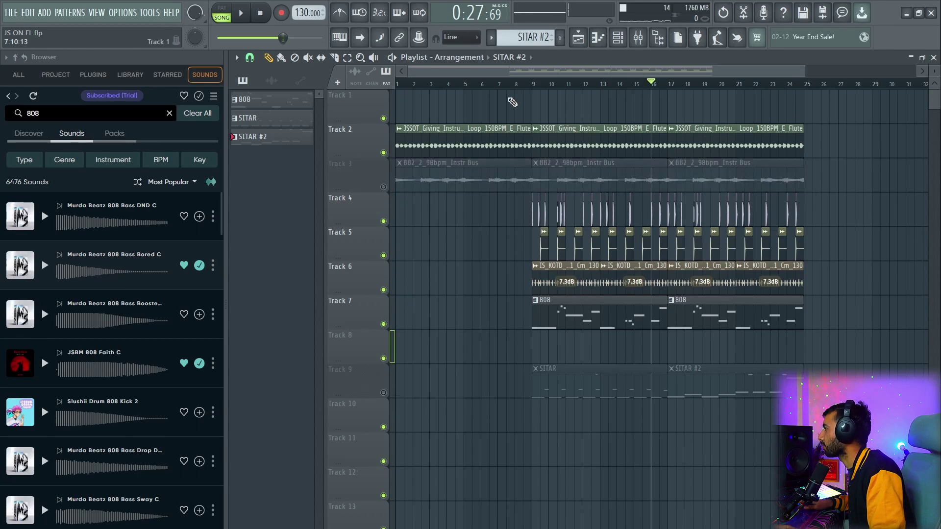
pyautogui.press('space')
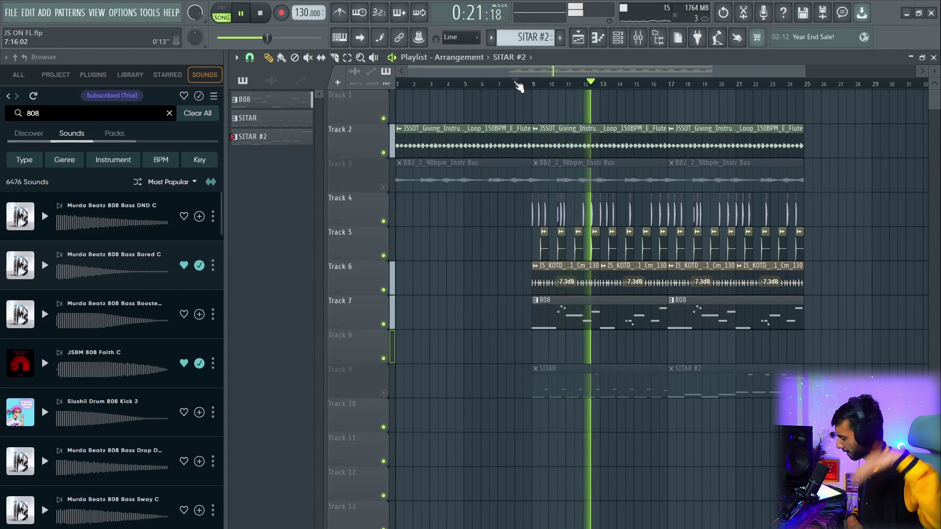
pyautogui.click(383, 153)
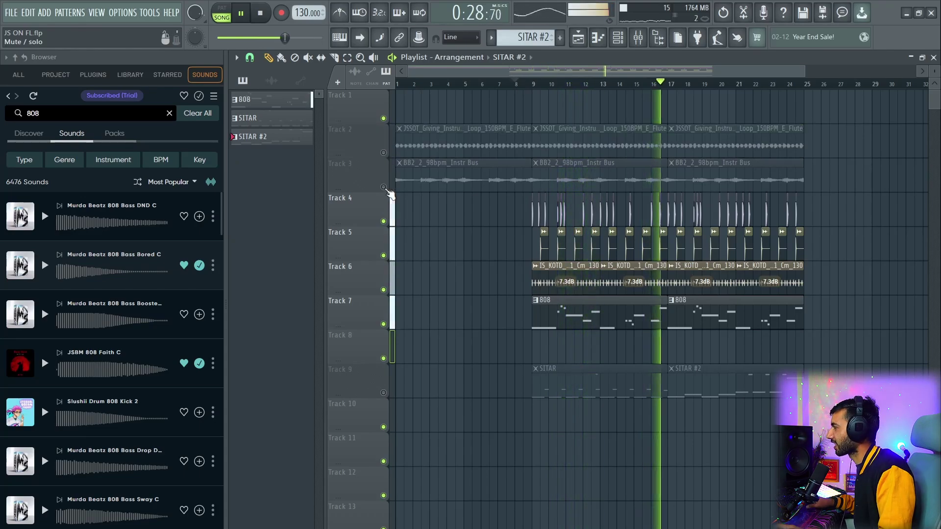
pyautogui.click(384, 188)
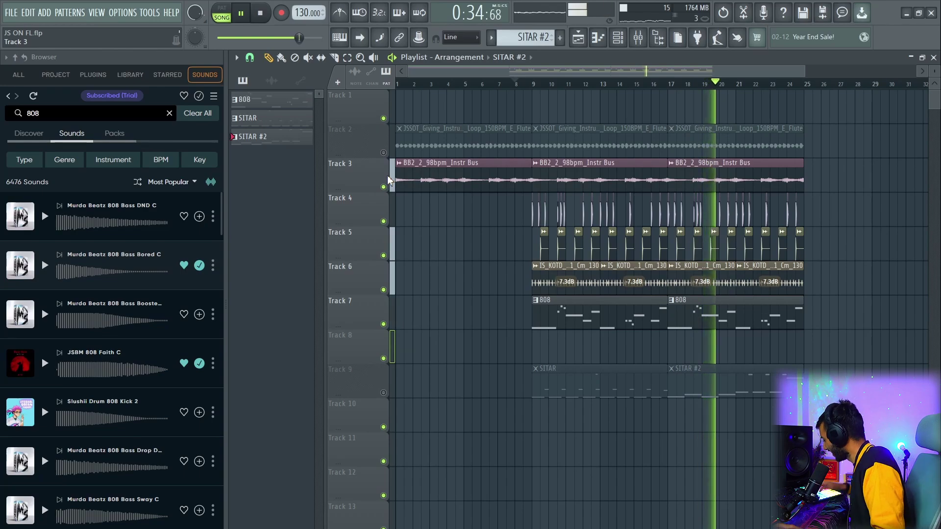
pyautogui.press('space')
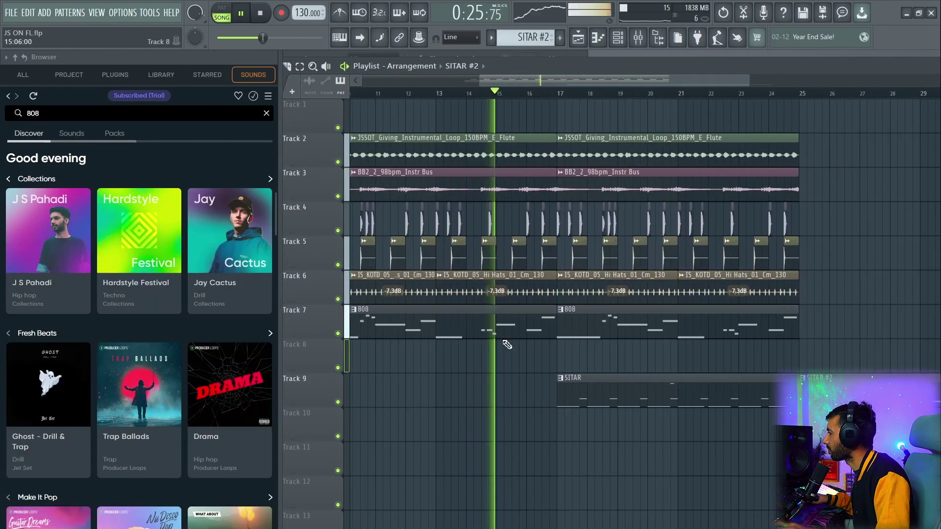
# - Trim the Track 6 hi-hat clip to end halfway through bar 16 and play back from bar 15
pyautogui.scroll(5, 581, 333)
pyautogui.press('space')
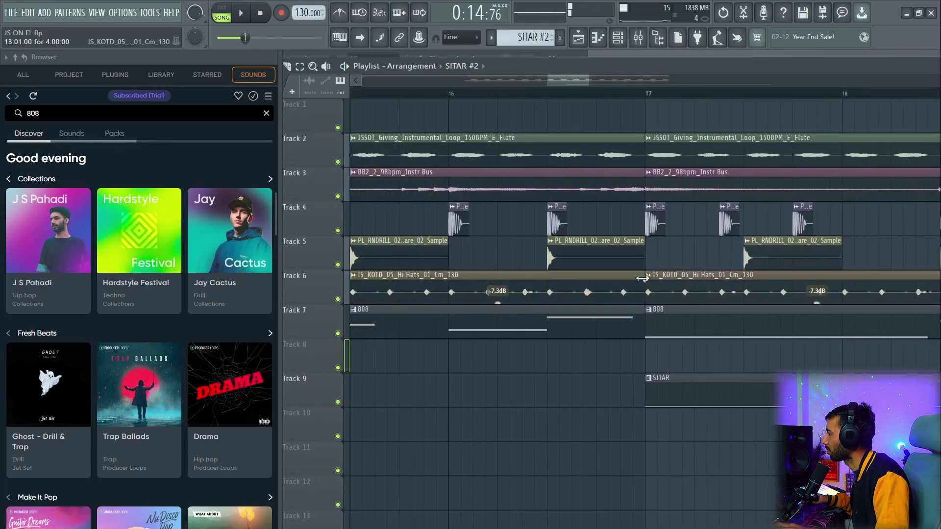
pyautogui.scroll(-3, 544, 284)
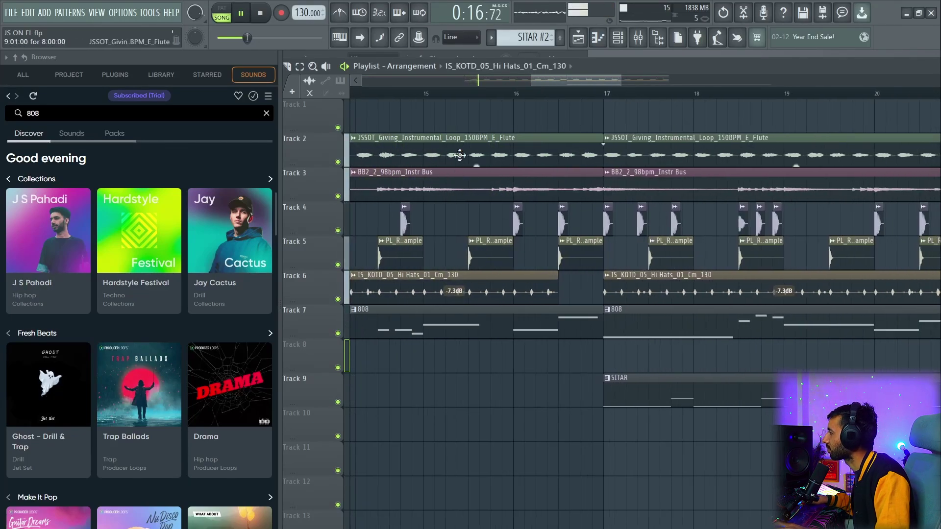
pyautogui.click(430, 102)
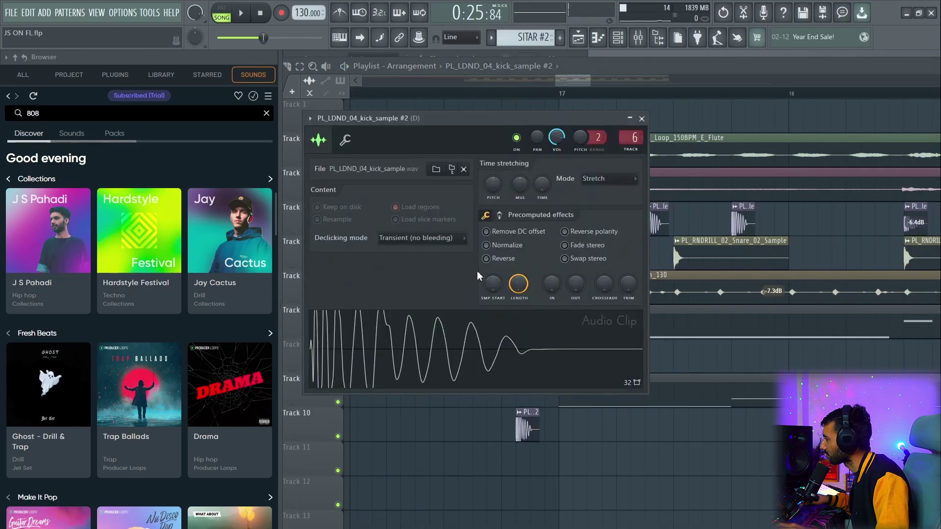
# - Reverse the PL_LDND_04_kick_sample #2 clip on Track 10, align its end with bar 17 and play back the transition
pyautogui.click(486, 258)
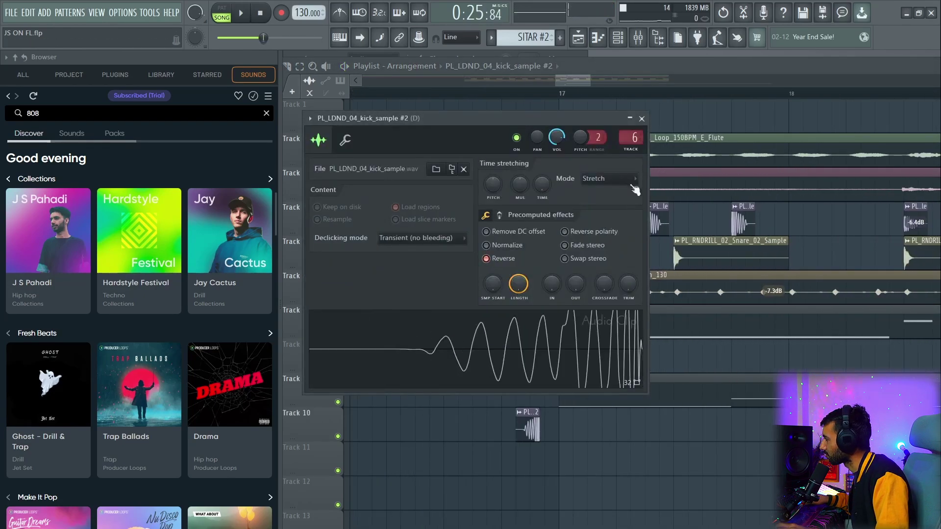
pyautogui.click(641, 118)
pyautogui.scroll(5, 622, 436)
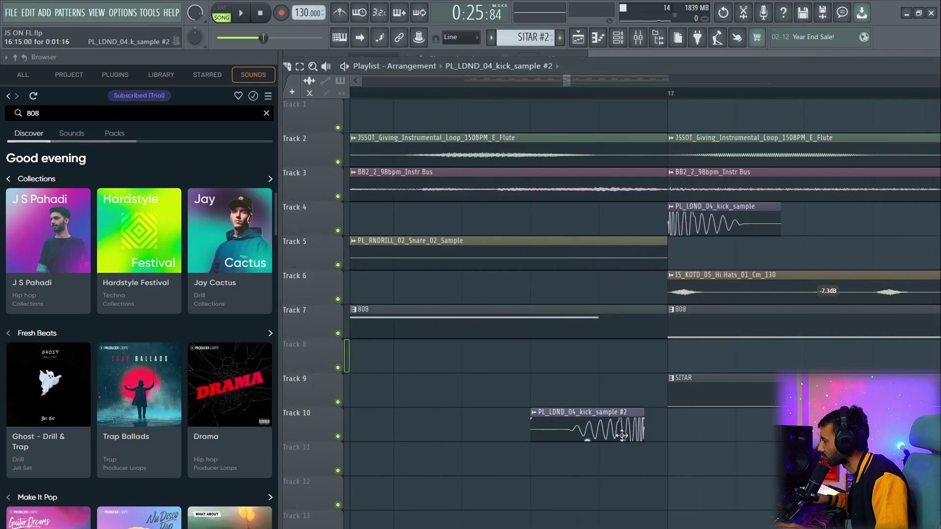
pyautogui.scroll(-3, 622, 436)
pyautogui.press('space')
pyautogui.scroll(-2, 496, 323)
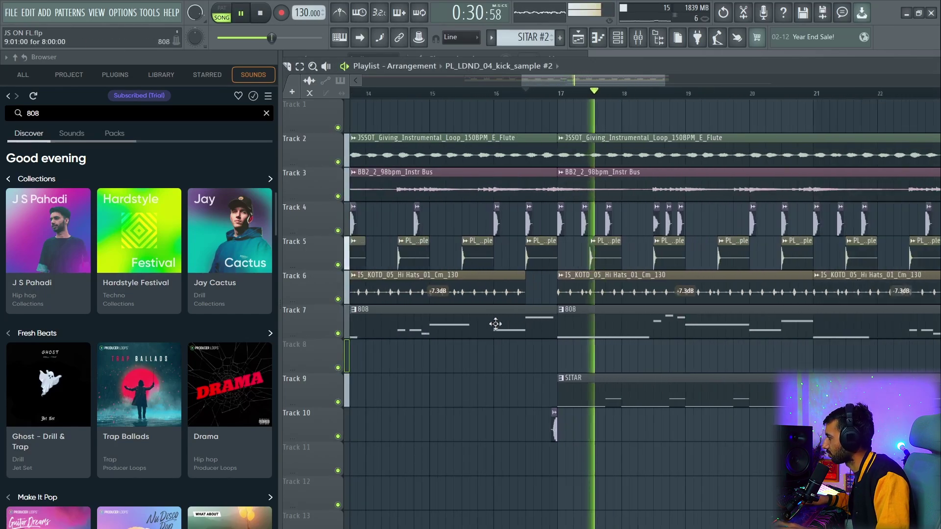
# - Cut the Track 7 808 clip halfway through bar 24, keep the SITAR clip running to bar 25 and listen to the transition
pyautogui.scroll(-3, 496, 323)
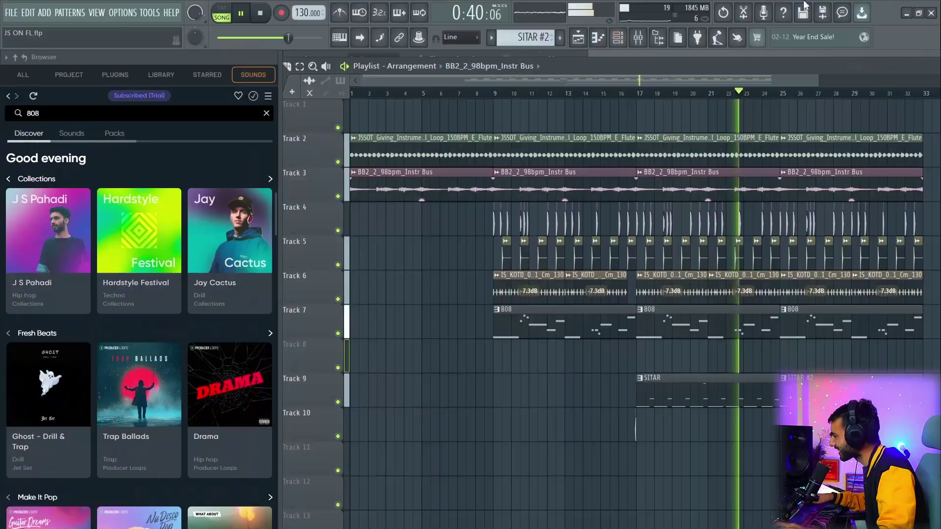
pyautogui.scroll(4, 672, 251)
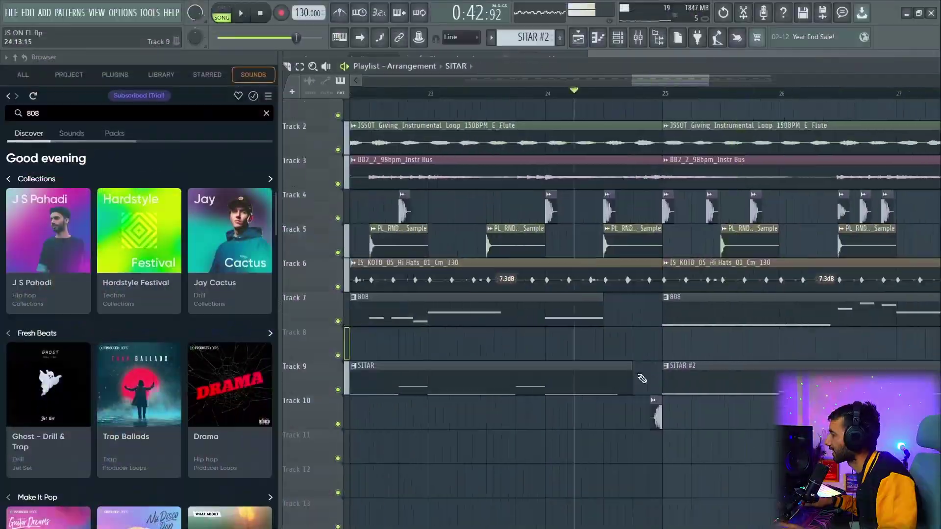
pyautogui.press('space')
pyautogui.scroll(-1, 642, 378)
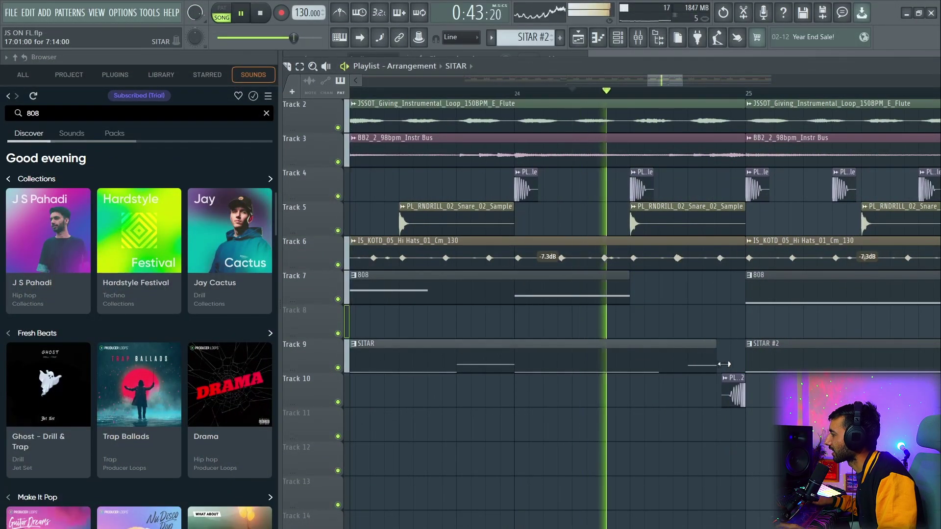
pyautogui.scroll(1, 708, 305)
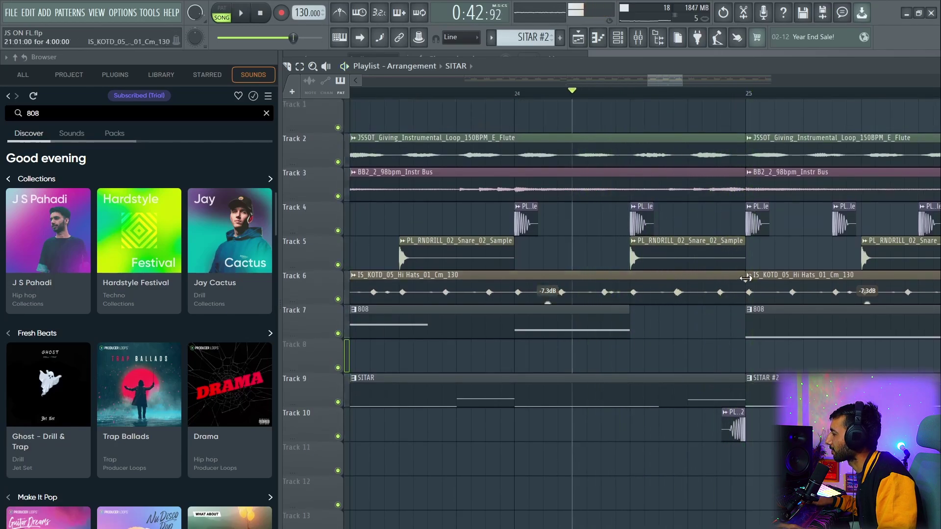